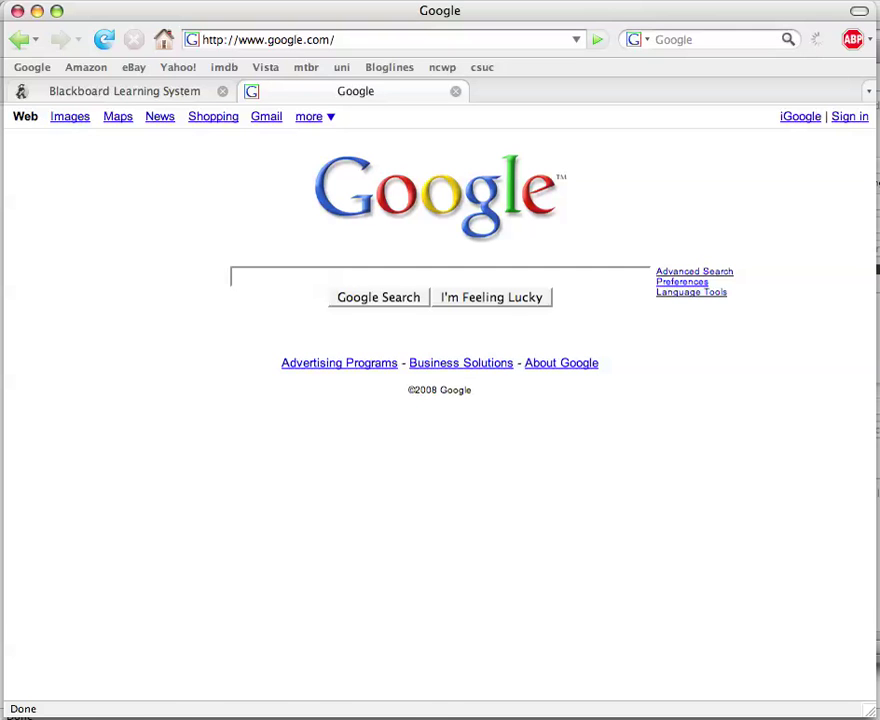
- Sign in to Google with the autofilled account e-mail and password
click(849, 116)
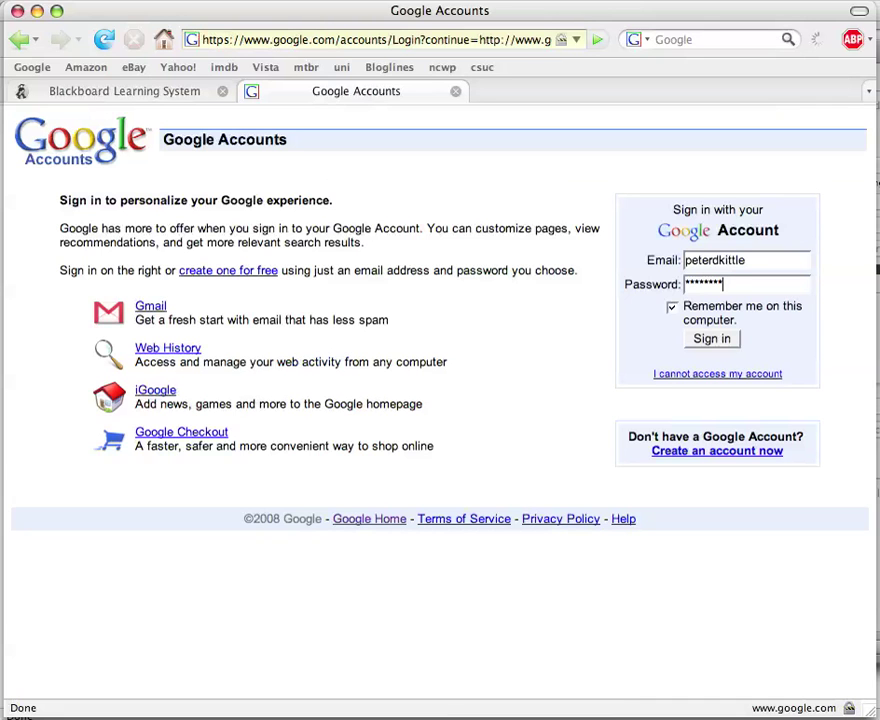
key(Return)
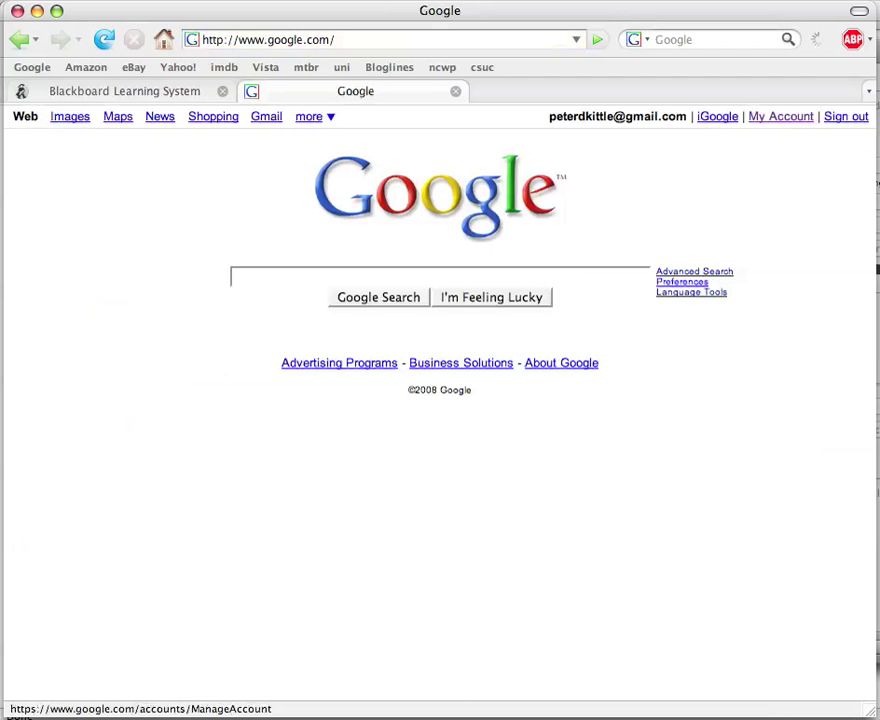
- Open My Account and review its personal information and My services list
click(781, 116)
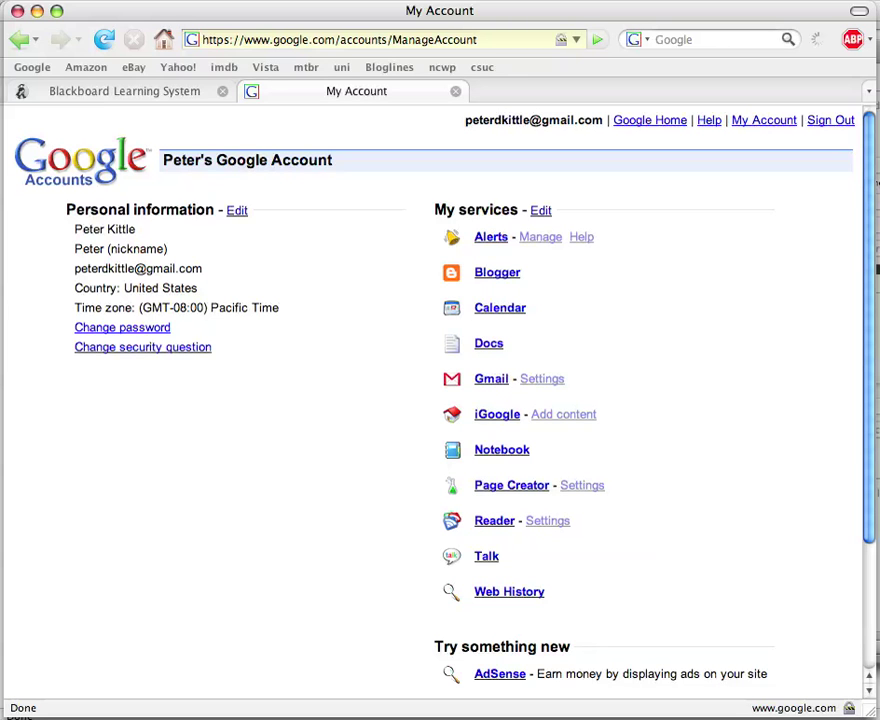
drag(434, 210, 518, 210)
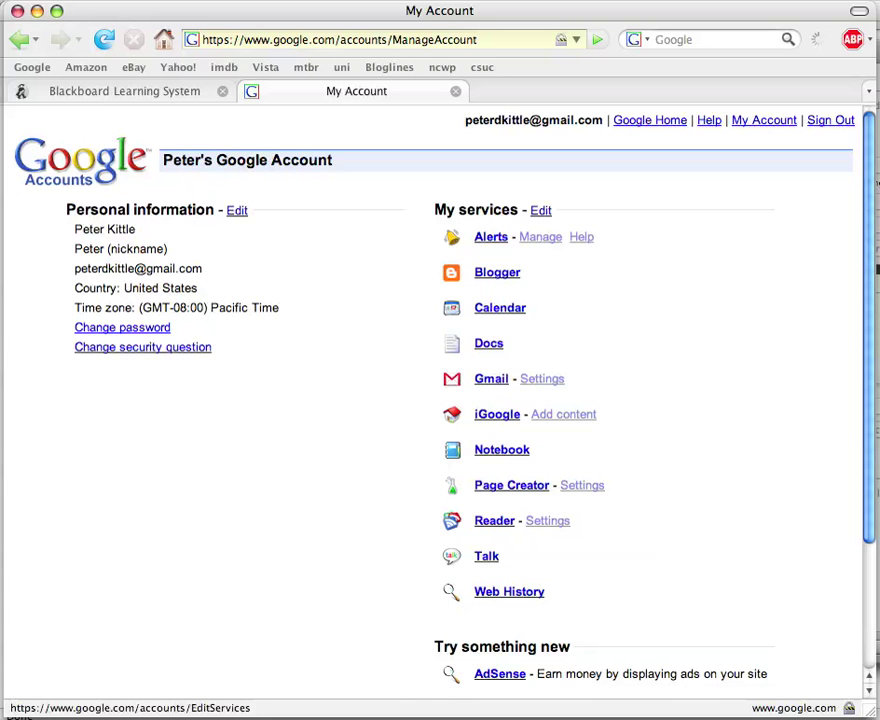
scroll(440, 400, down, 3)
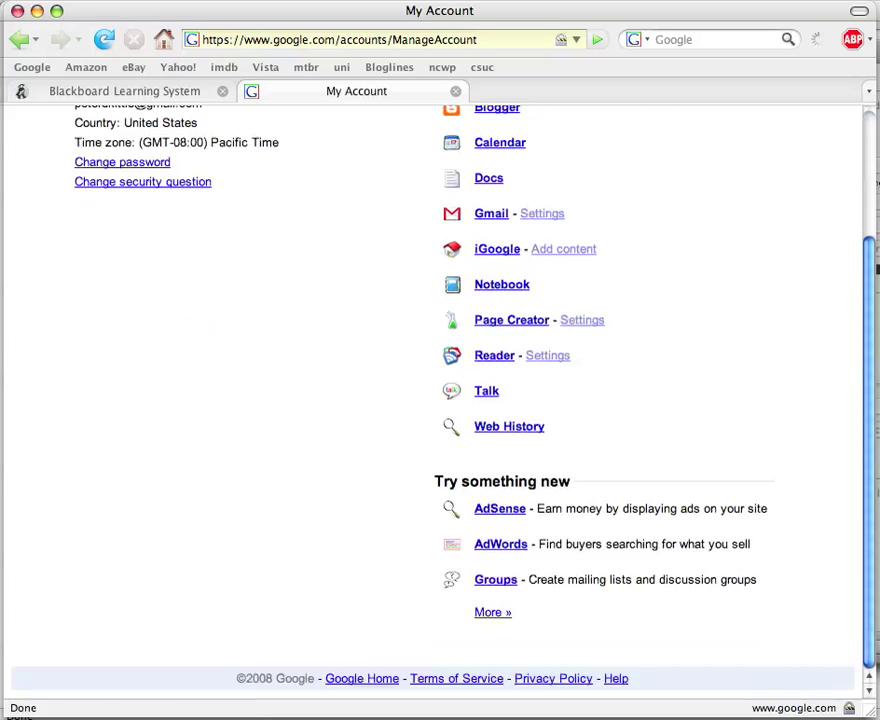
scroll(440, 400, up, 1)
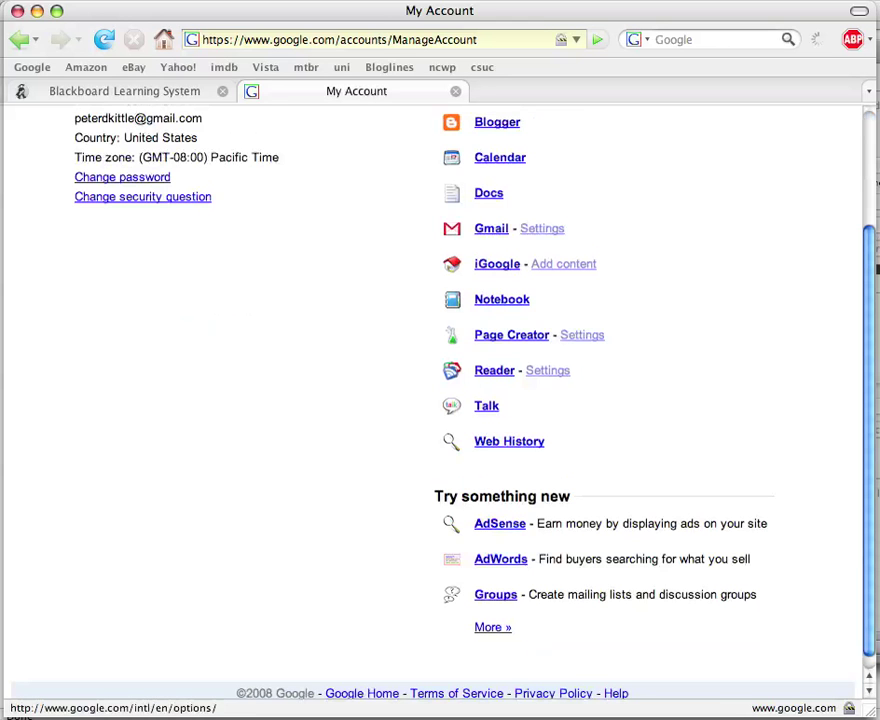
click(493, 627)
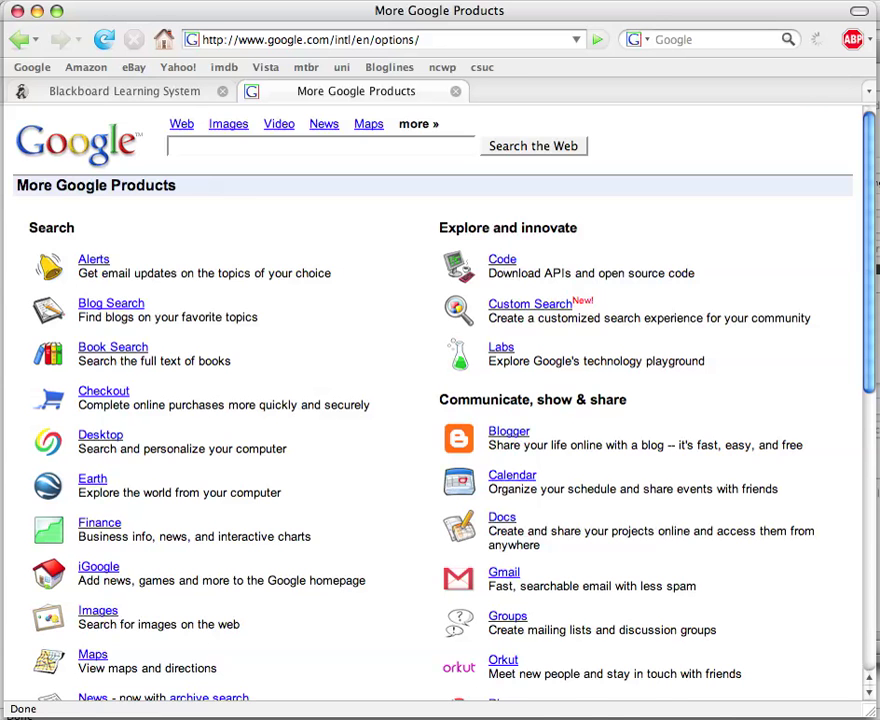
scroll(440, 400, down, 3)
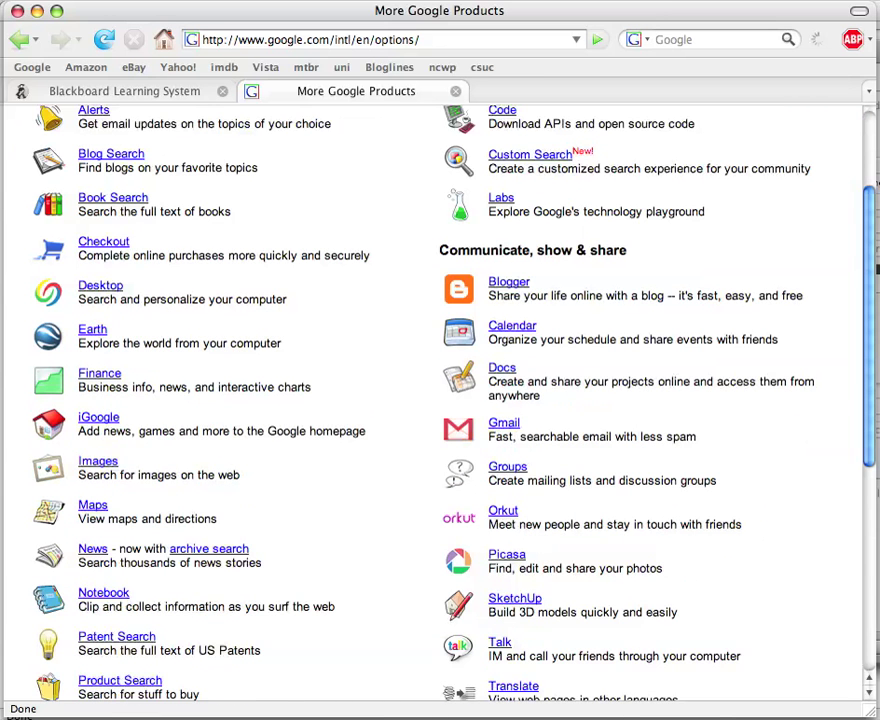
scroll(440, 400, down, 4)
scroll(440, 400, down, 3)
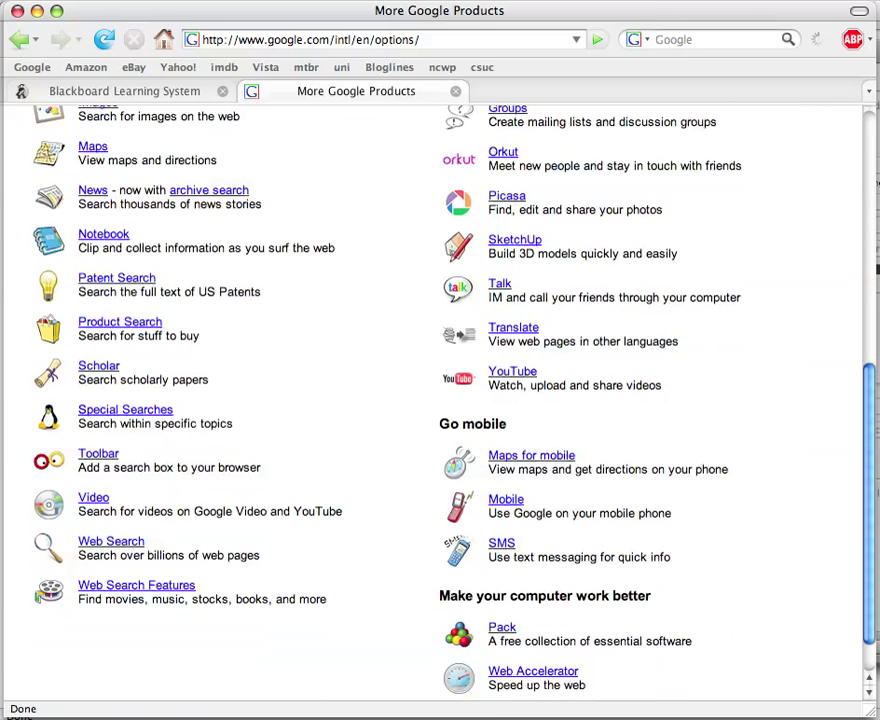
scroll(440, 400, up, 1)
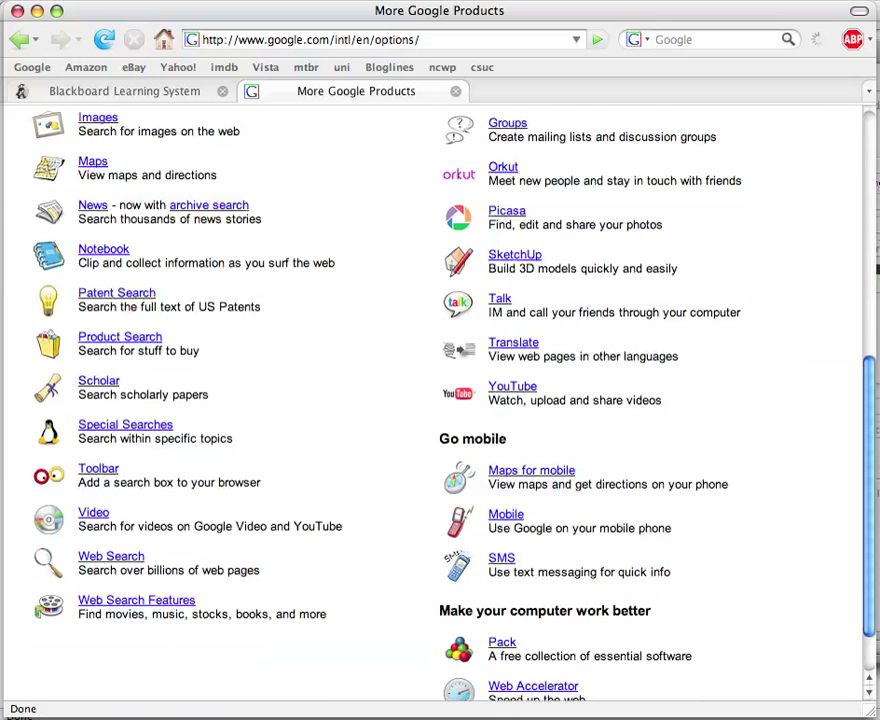
scroll(440, 400, up, 4)
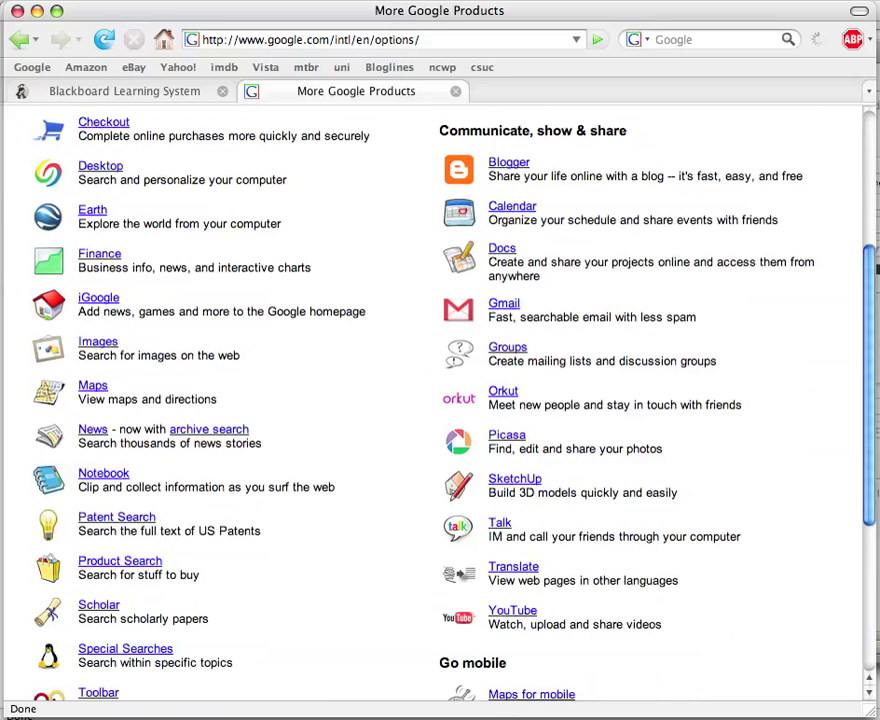
scroll(440, 400, up, 2)
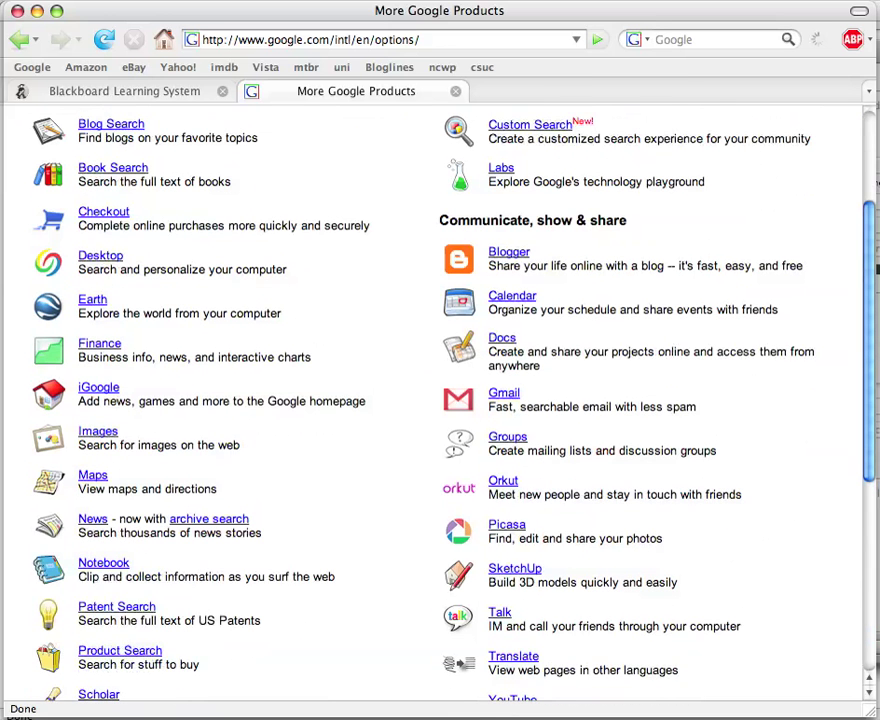
scroll(440, 400, up, 1)
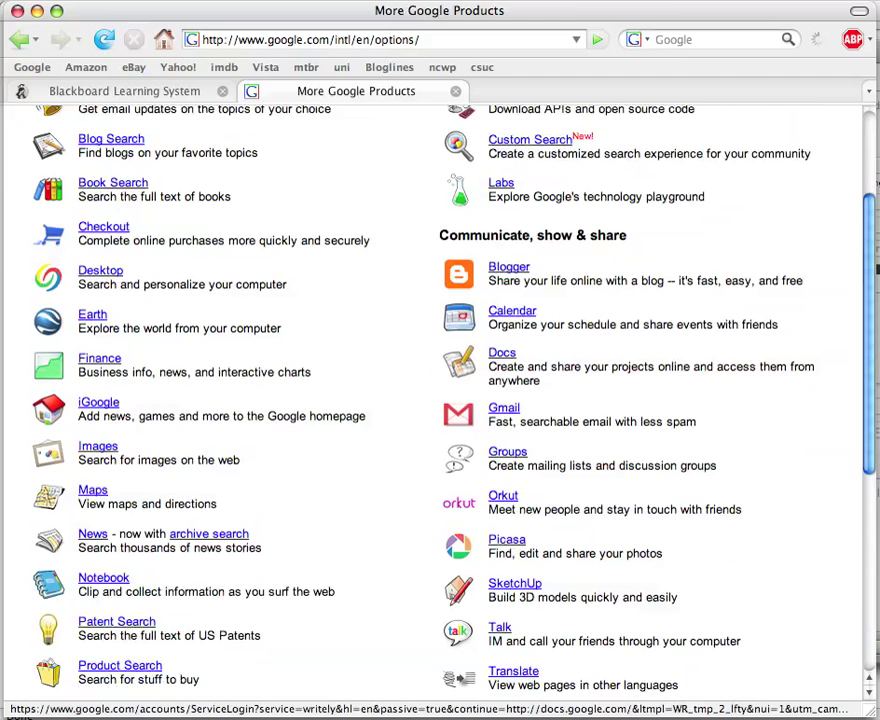
right_click(387, 344)
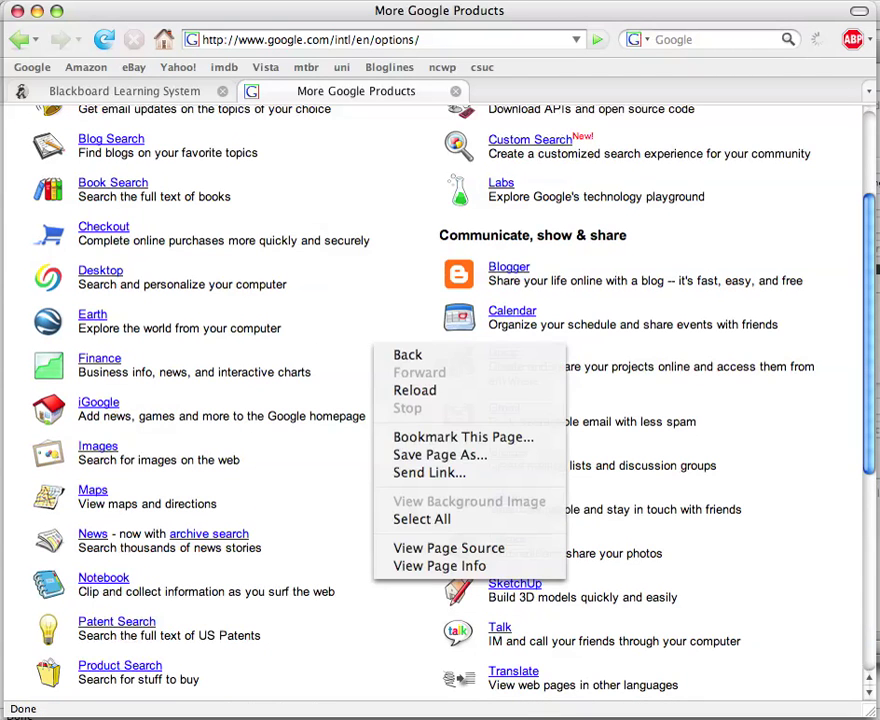
click(402, 356)
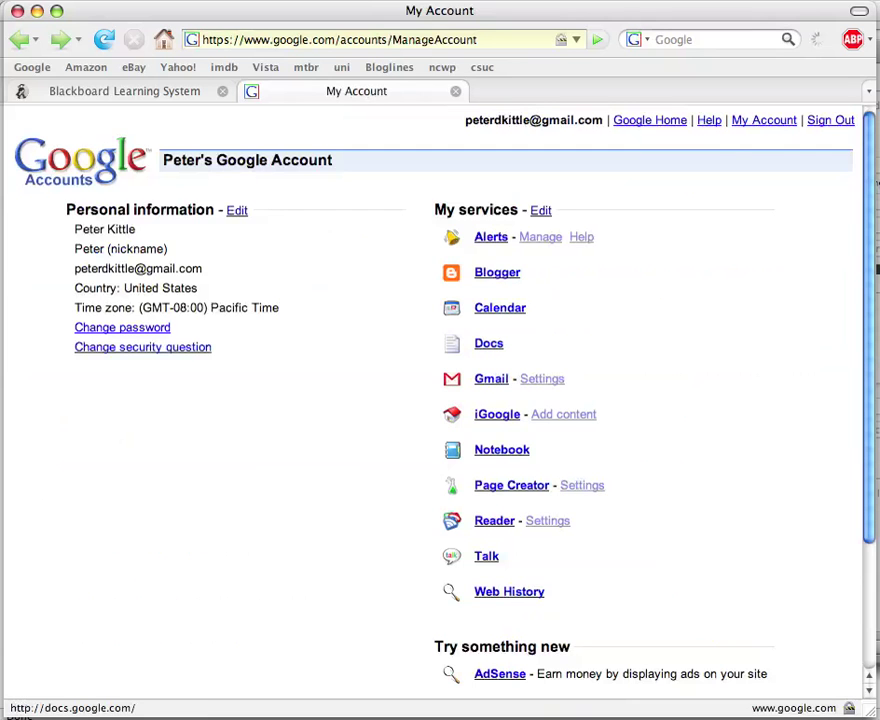
- Go to Google Docs from My services to reach the contact information document
click(488, 343)
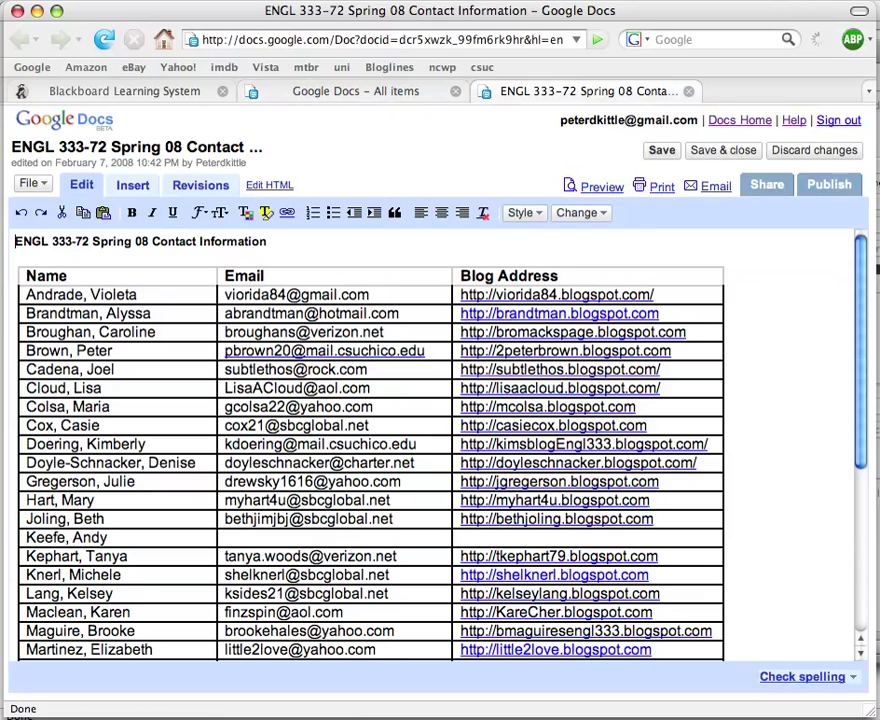
- Make the 'ENGL 333-72 Spring 08 Contact Information' title 18pt and save
drag(152, 241, 266, 241)
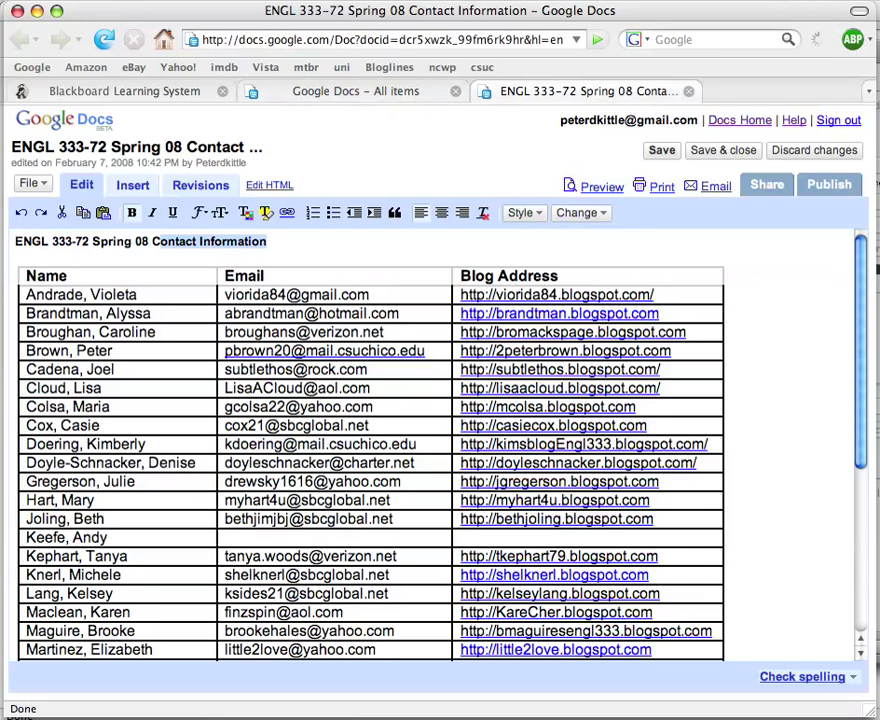
key(shift+Home)
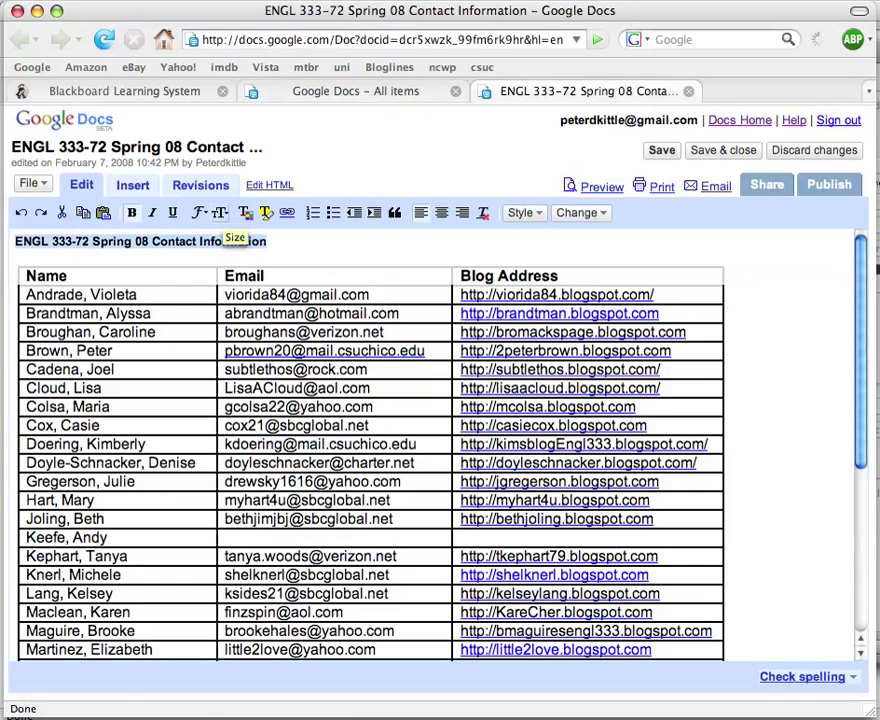
click(219, 212)
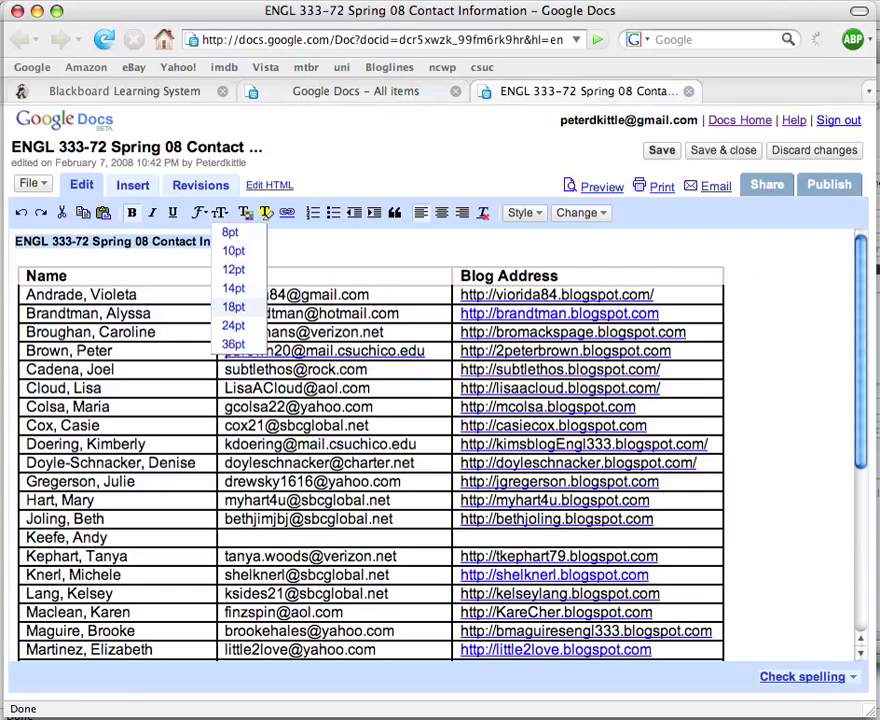
click(233, 306)
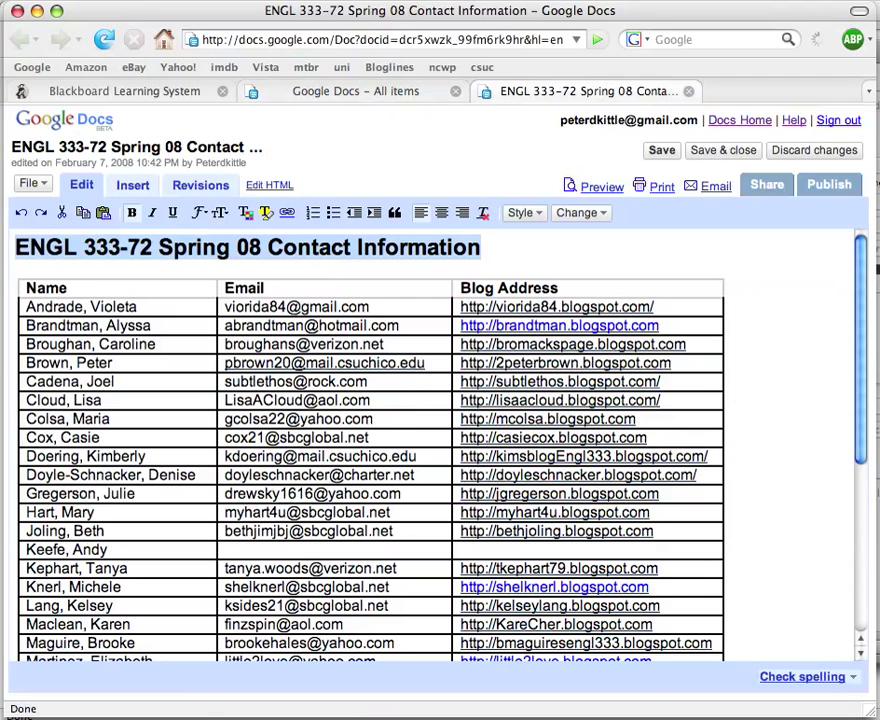
click(482, 247)
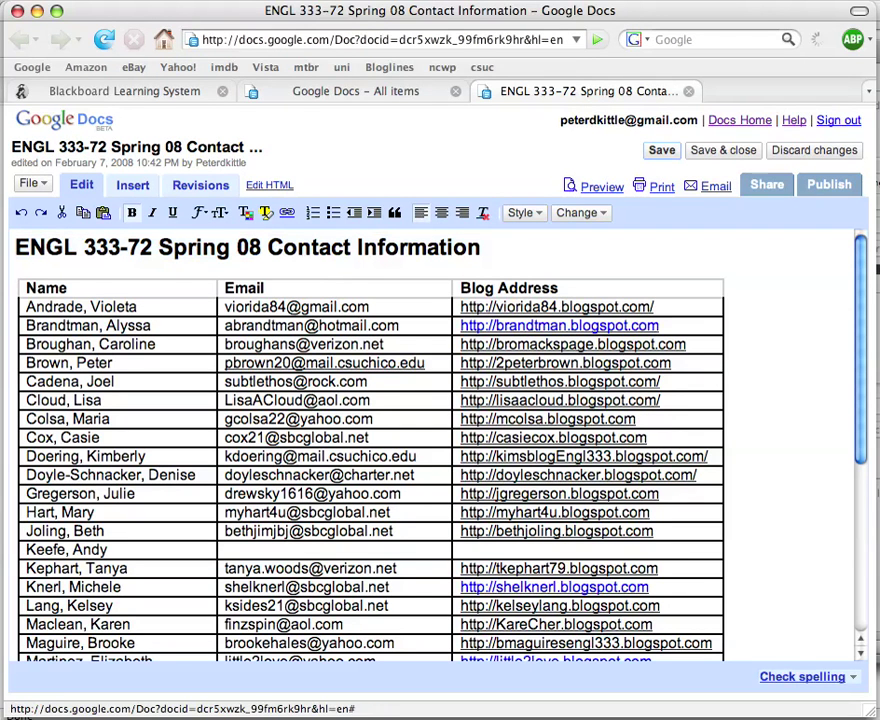
click(661, 150)
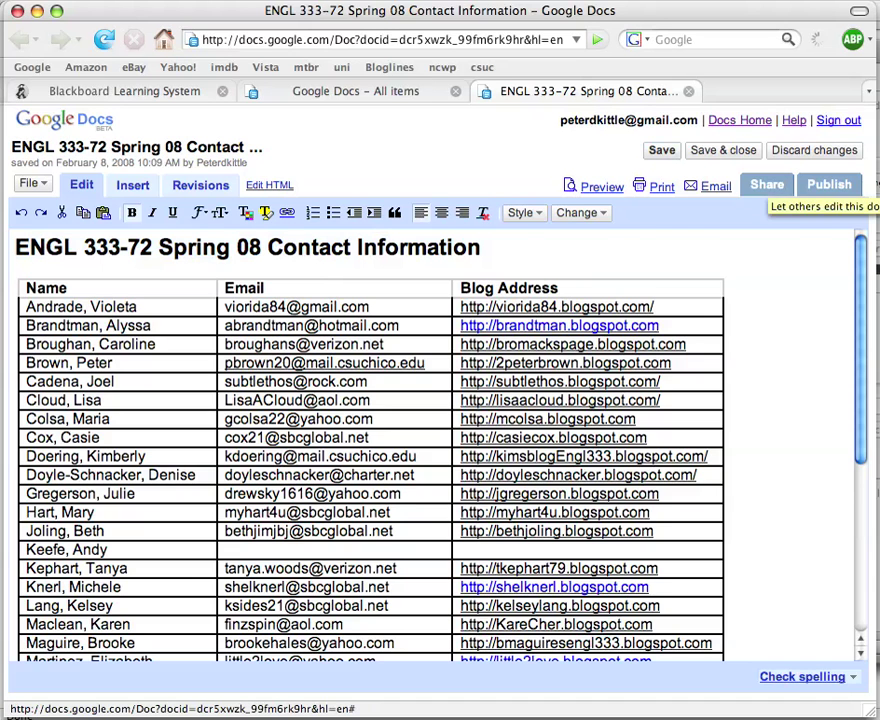
click(767, 185)
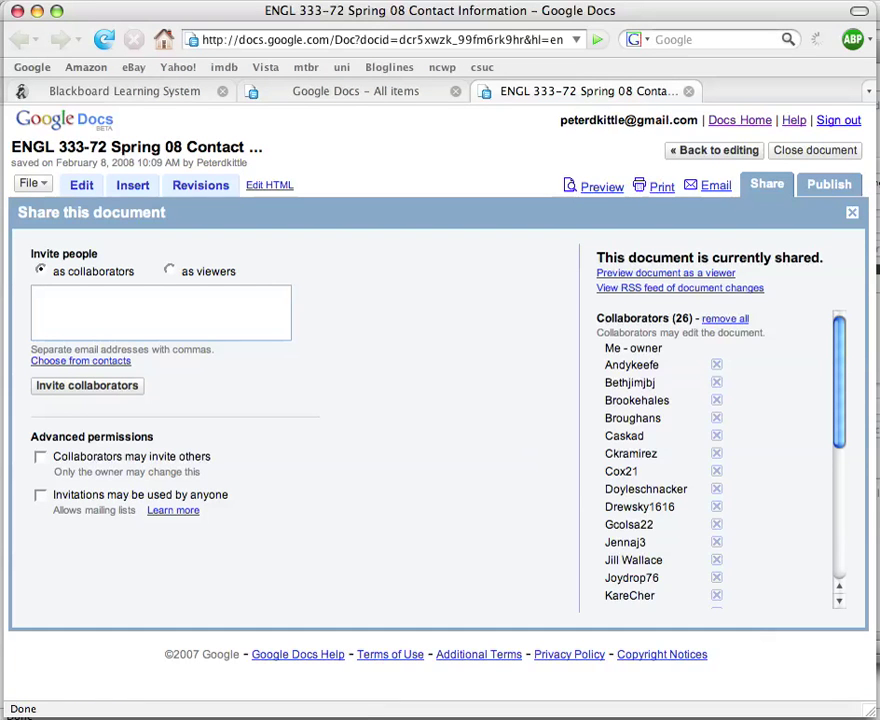
scroll(660, 460, down, 10)
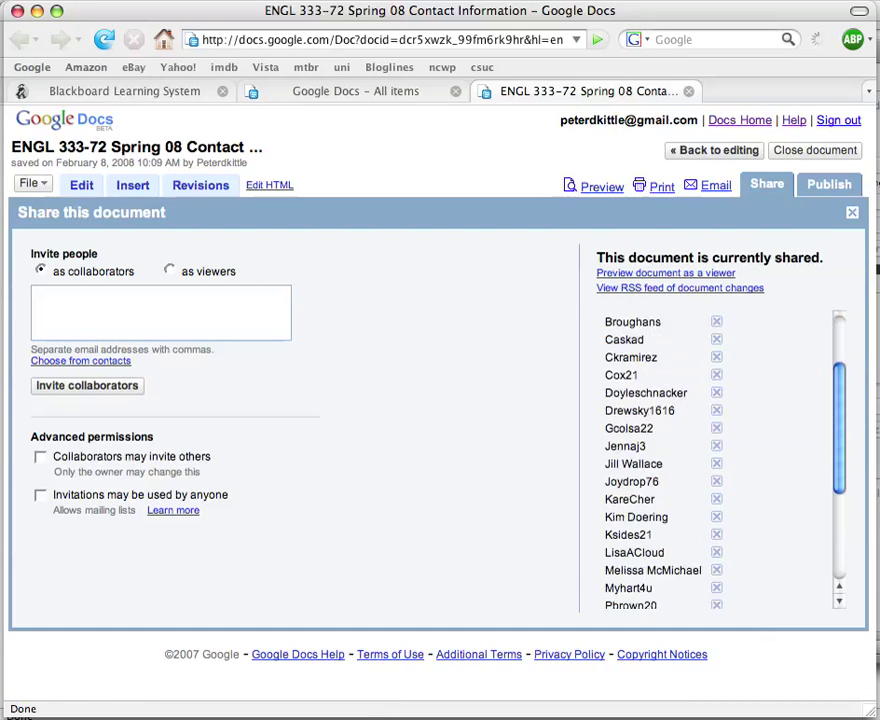
scroll(660, 460, up, 10)
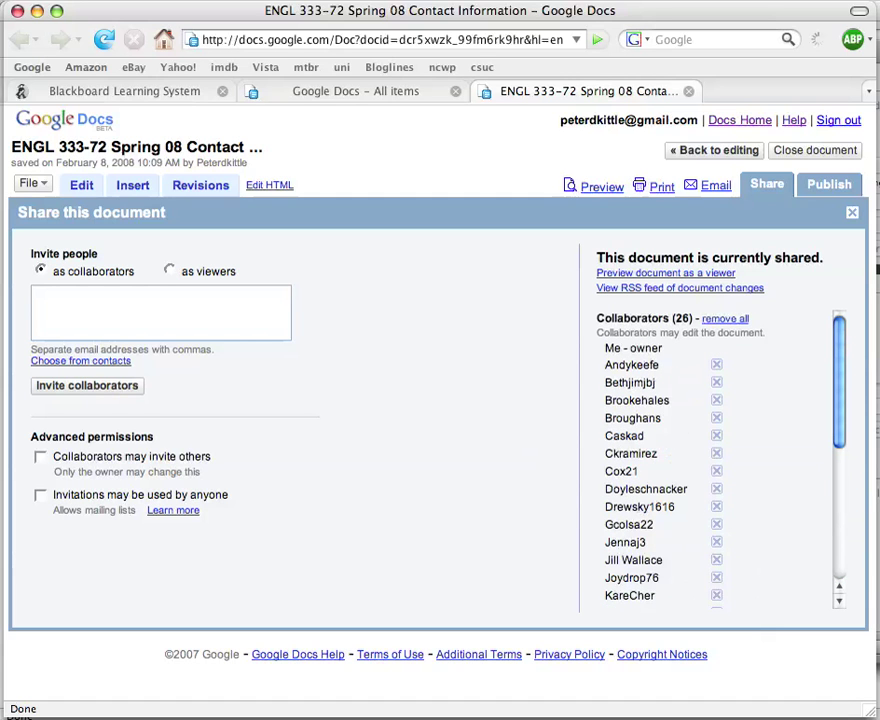
click(34, 292)
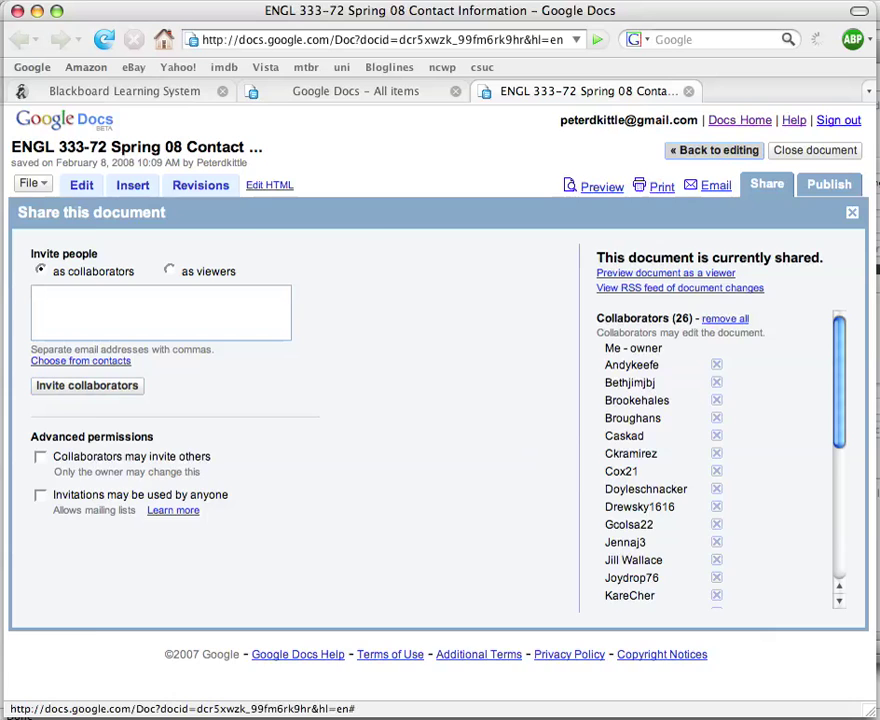
click(714, 150)
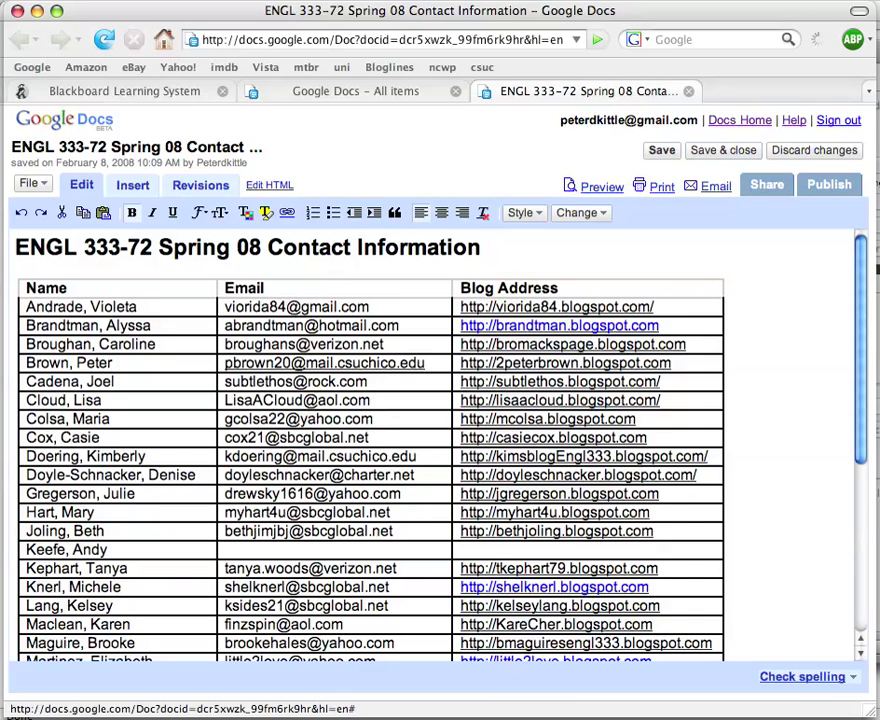
click(829, 184)
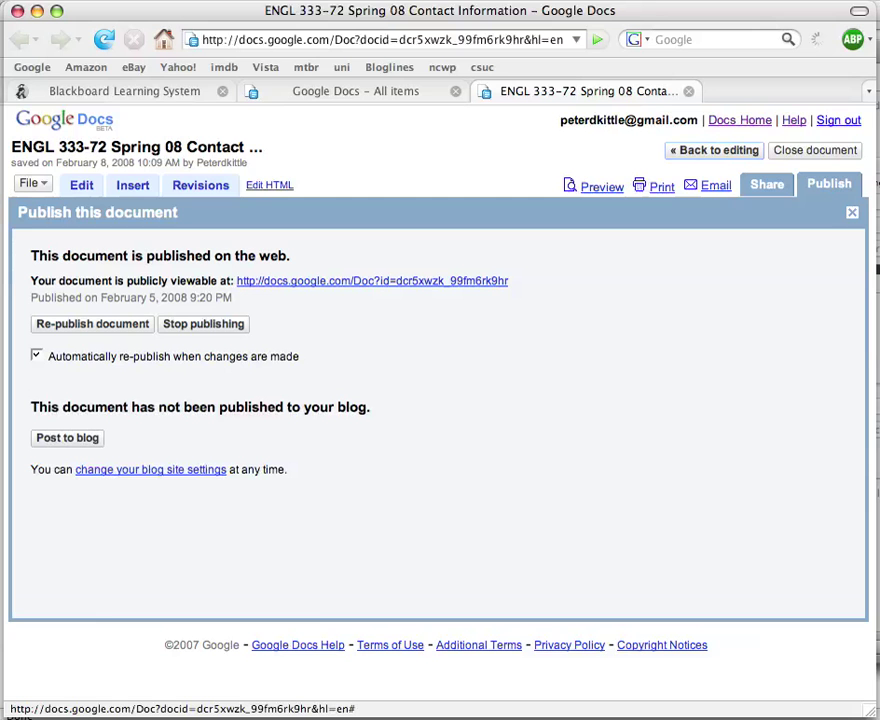
click(81, 185)
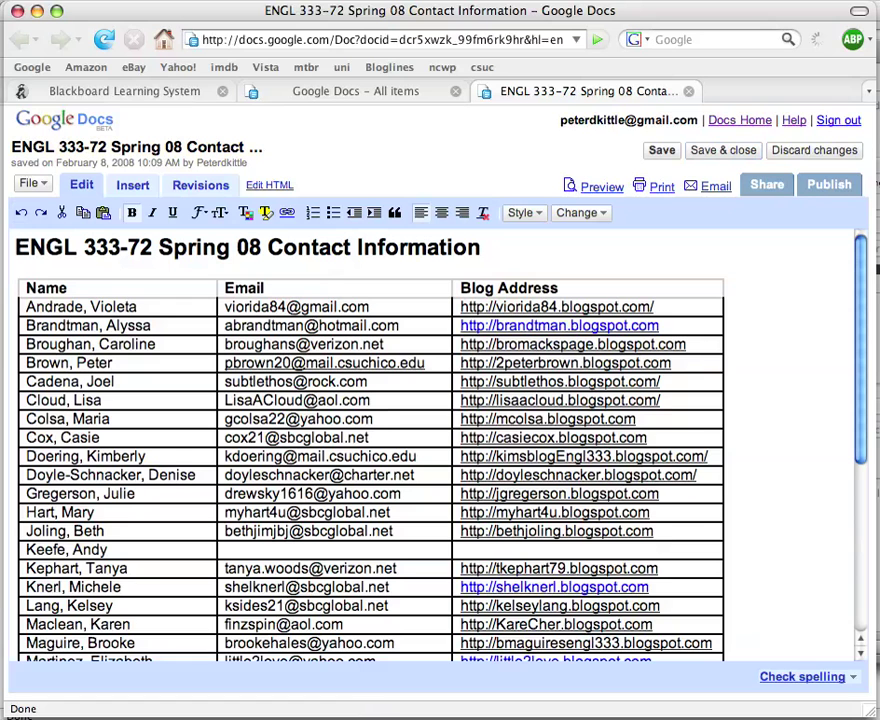
scroll(370, 445, down, 6)
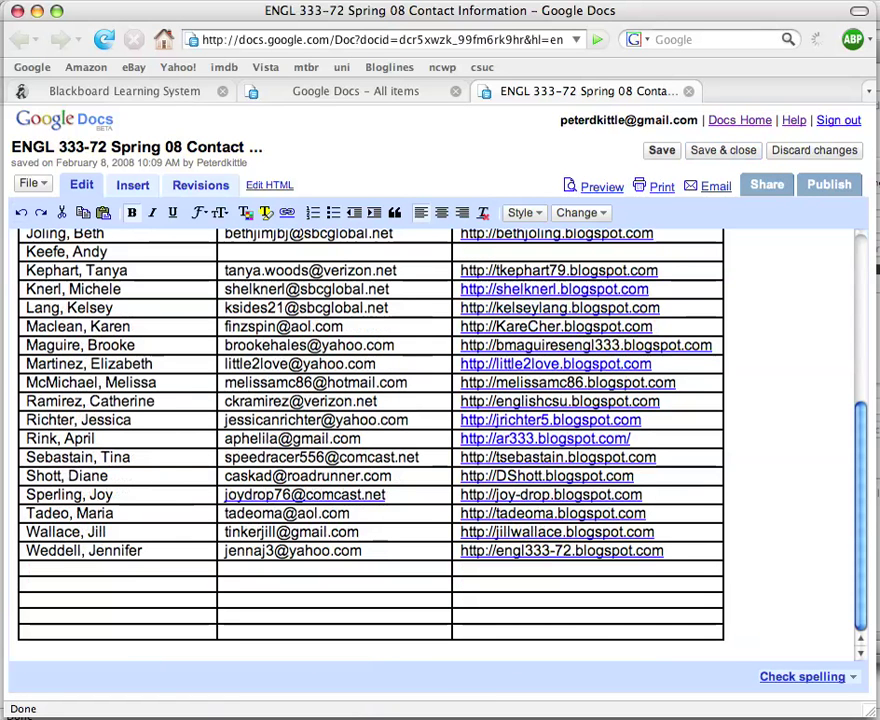
- Add 'Additional Information:' and a new line below the table, then show the Insert options
scroll(370, 430, down, 1)
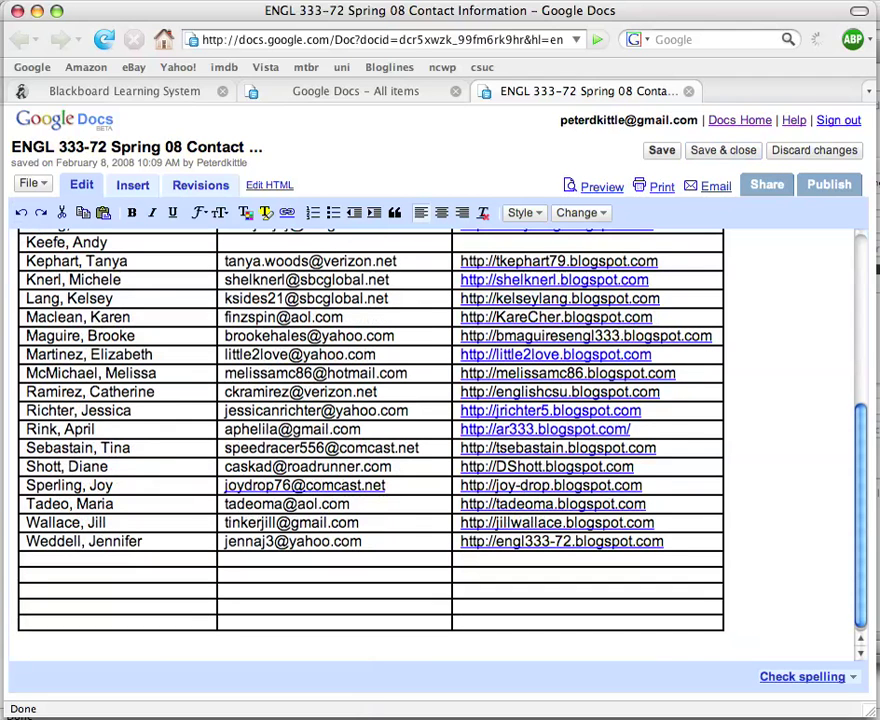
text(Additional Information:)
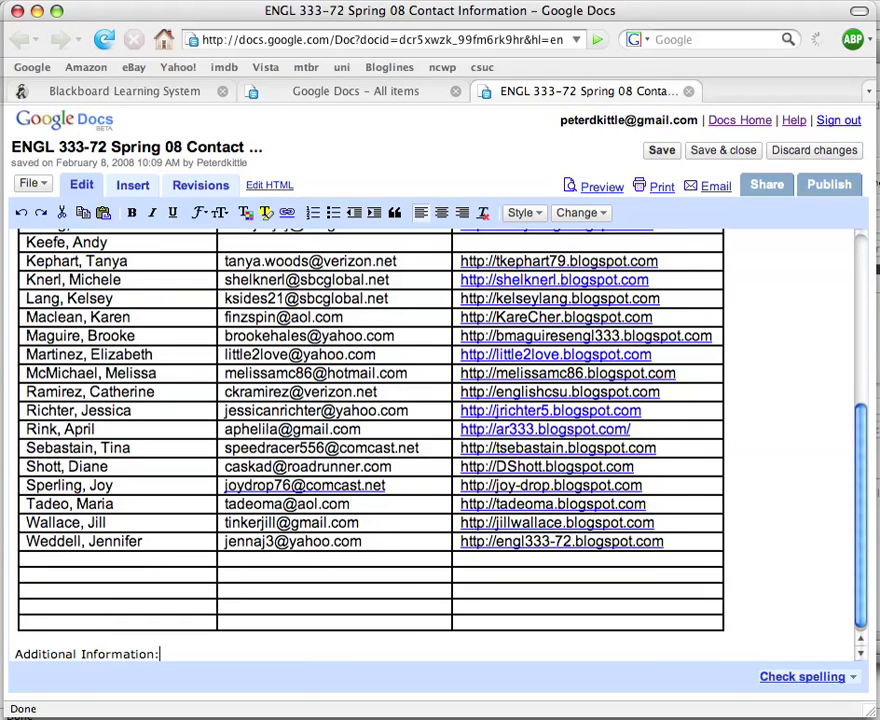
key(Return)
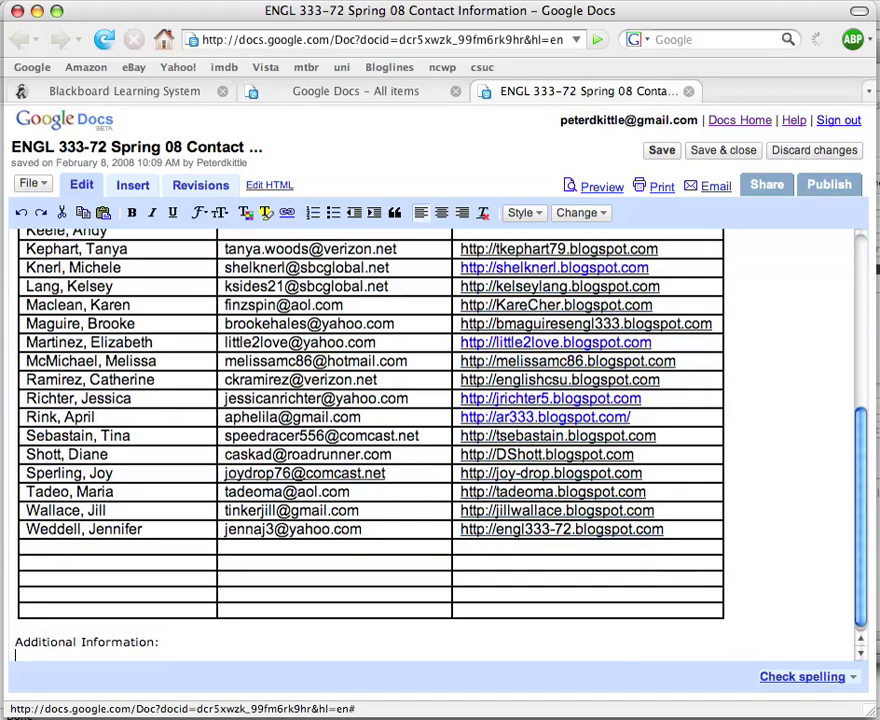
click(132, 185)
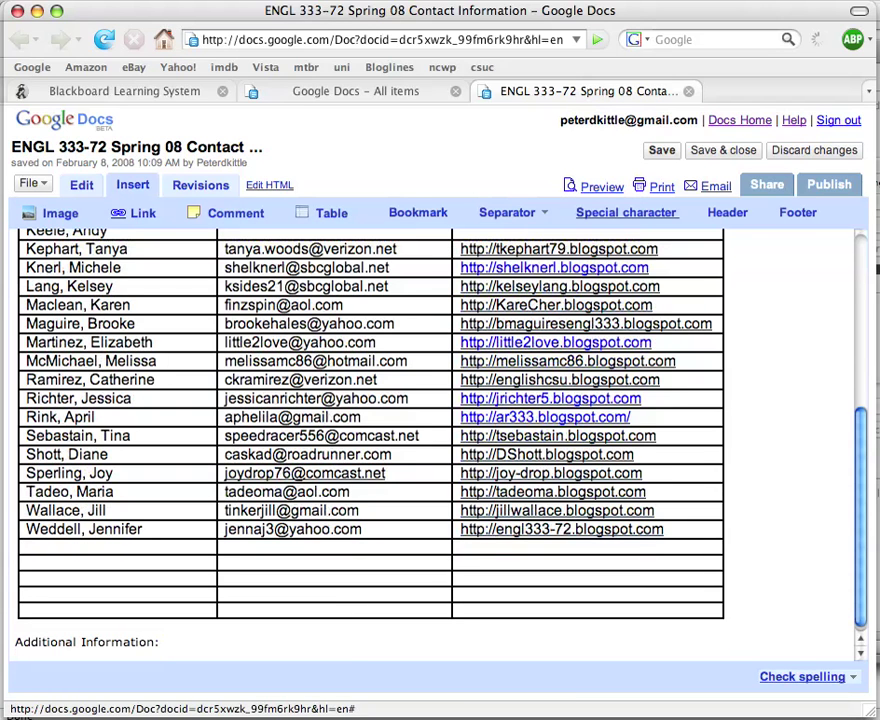
click(15, 655)
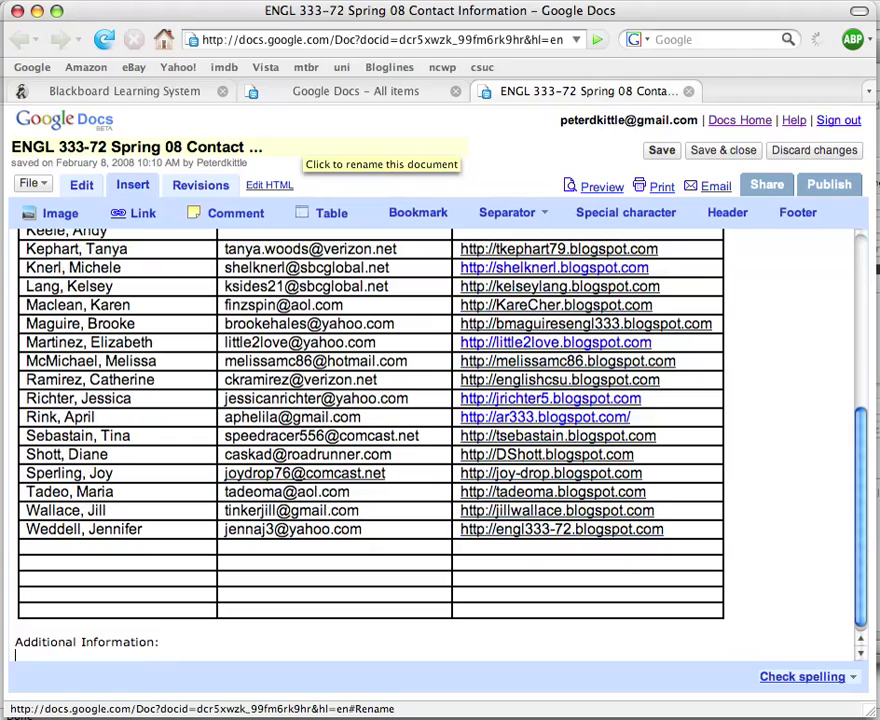
click(285, 148)
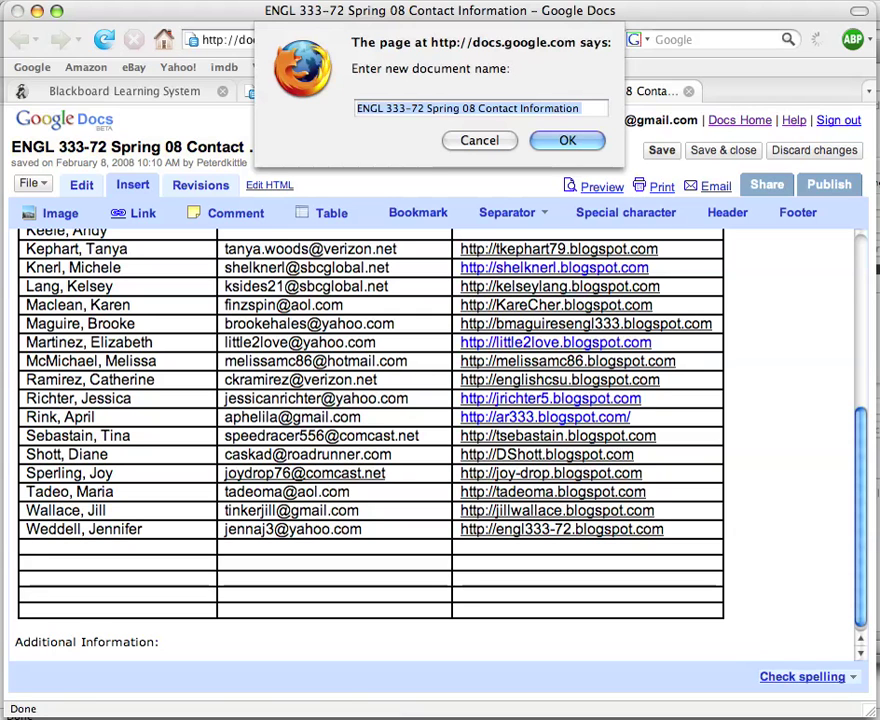
key(Escape)
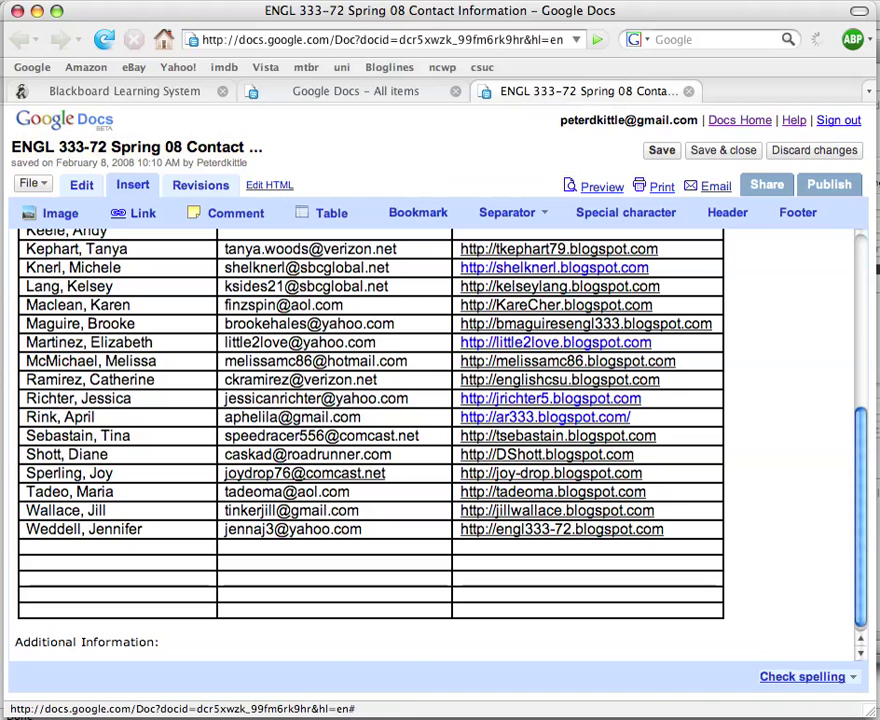
- Open the revision history, browse the list, and check Revision 1
click(205, 186)
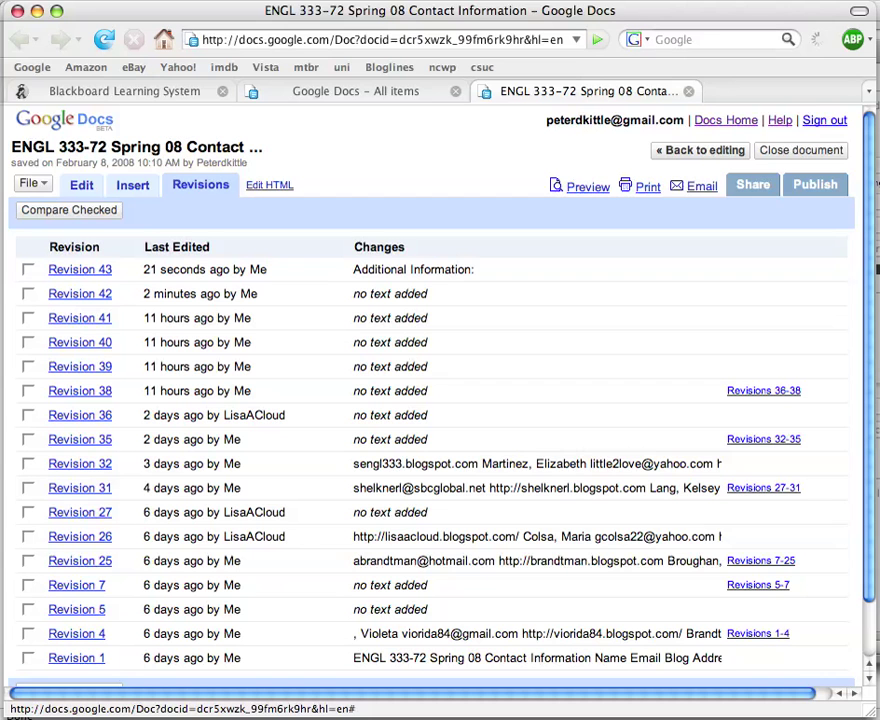
scroll(430, 400, down, 2)
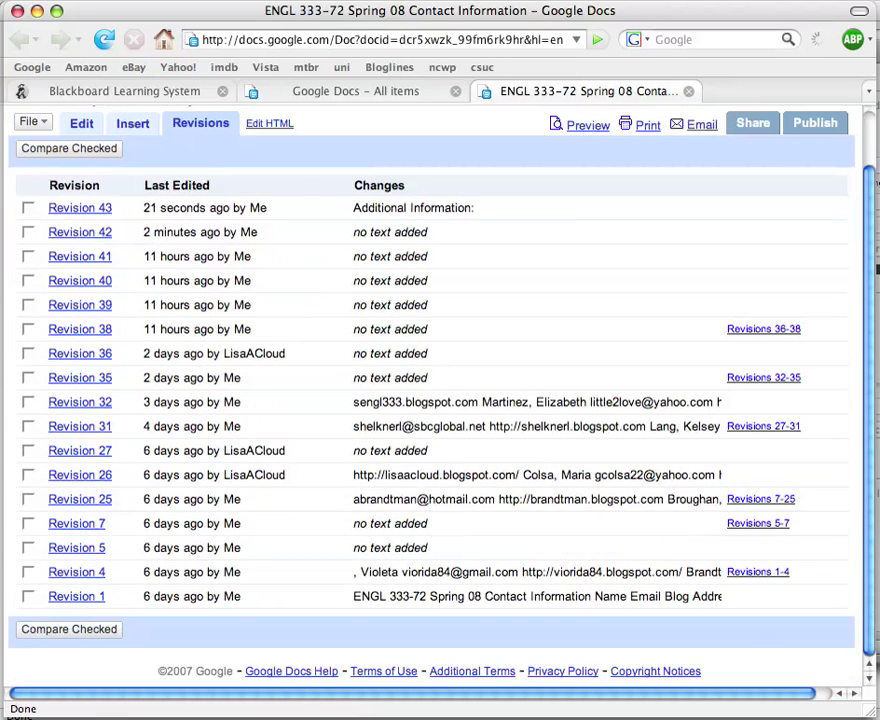
scroll(430, 400, up, 2)
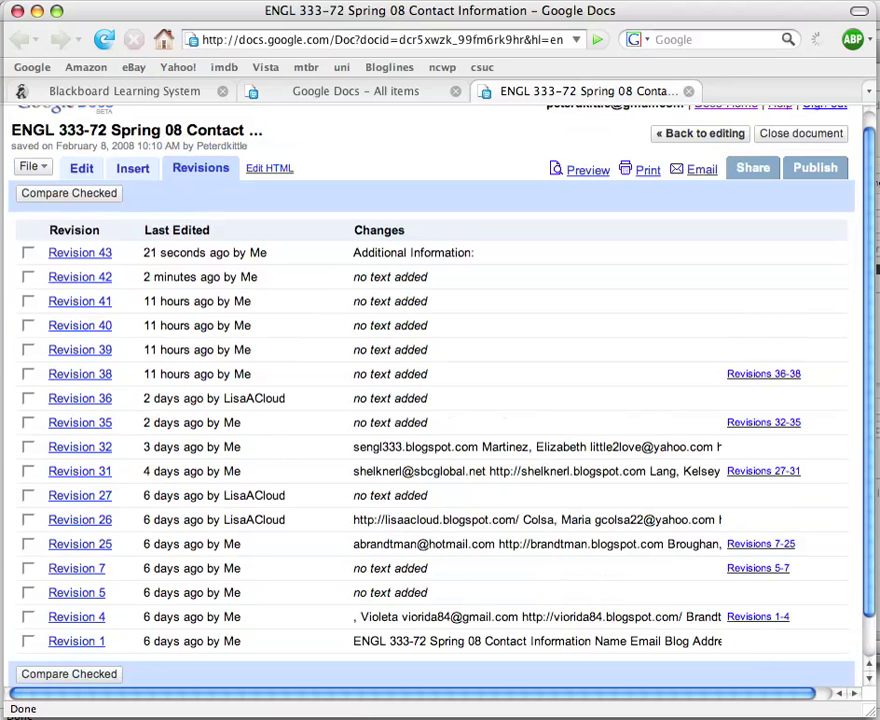
scroll(430, 400, up, 1)
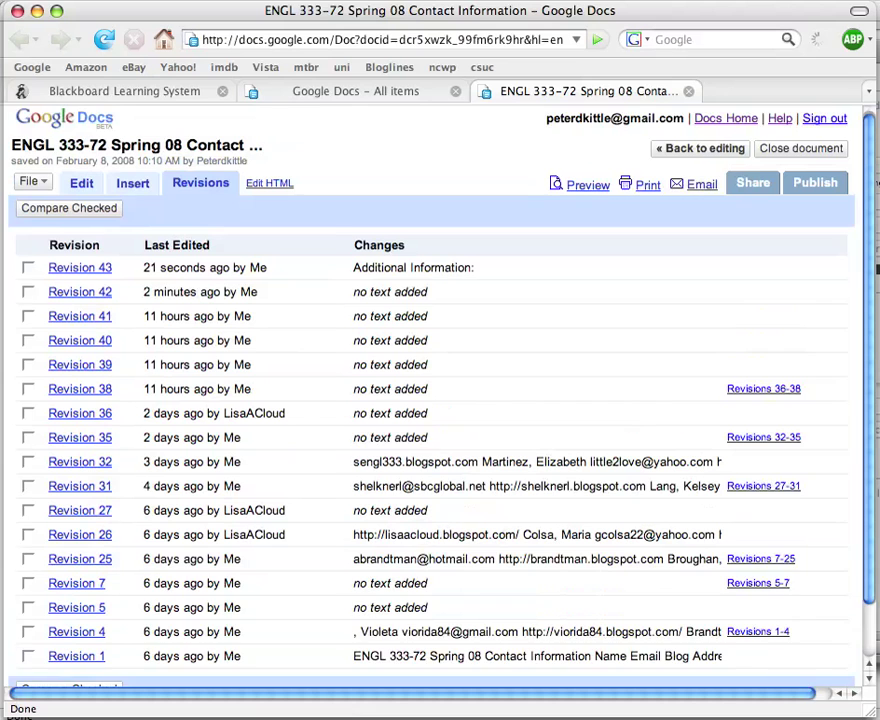
scroll(430, 400, down, 1)
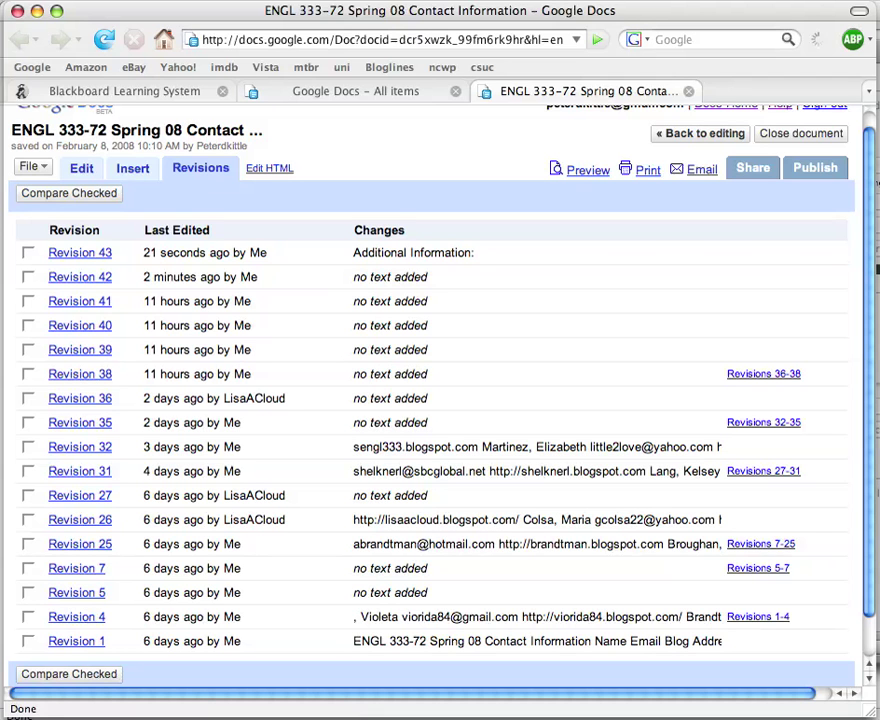
click(28, 641)
- Also check Revision 43 and scroll through its comparison with Revision 1
click(28, 252)
scroll(430, 400, down, 1)
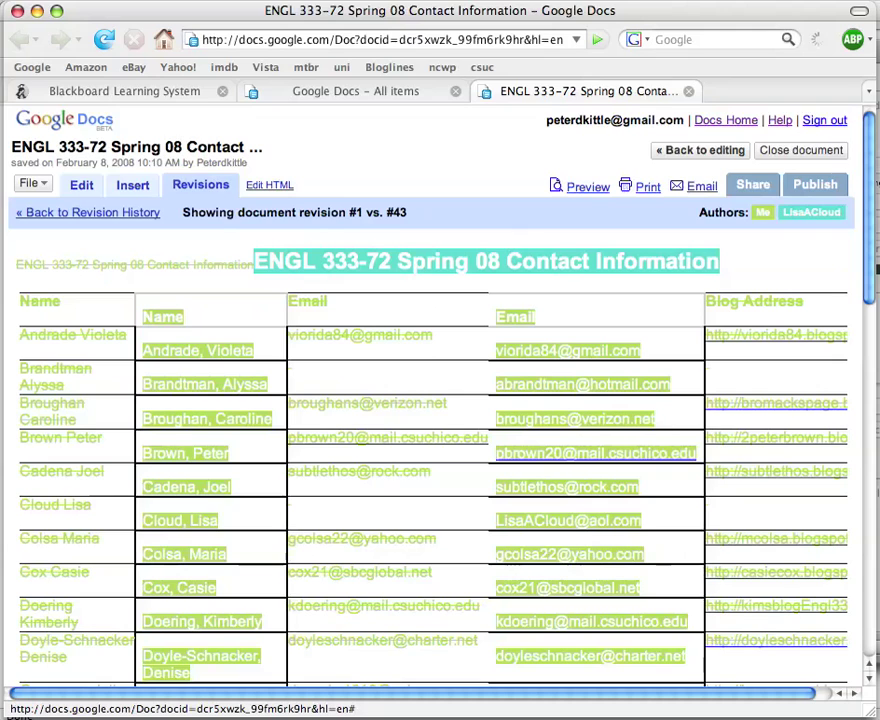
scroll(440, 400, down, 10)
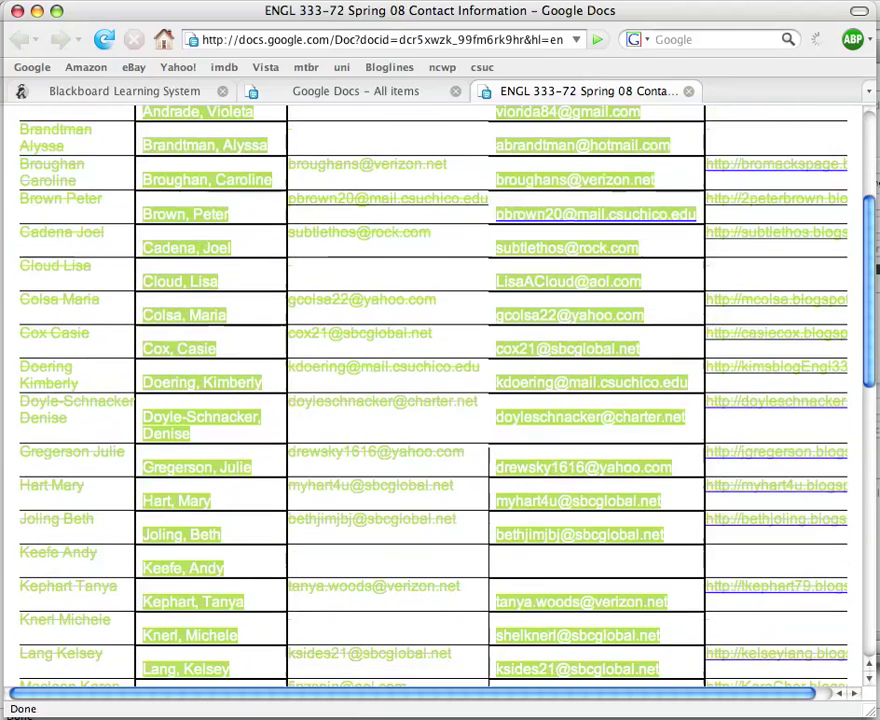
scroll(440, 400, down, 1)
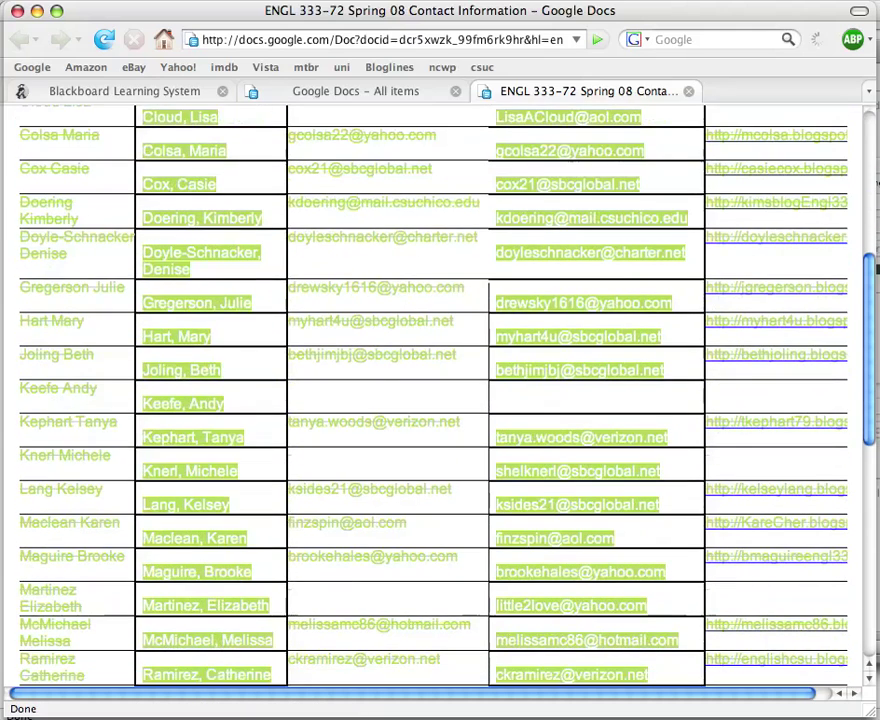
scroll(440, 400, down, 7)
scroll(440, 400, down, 8)
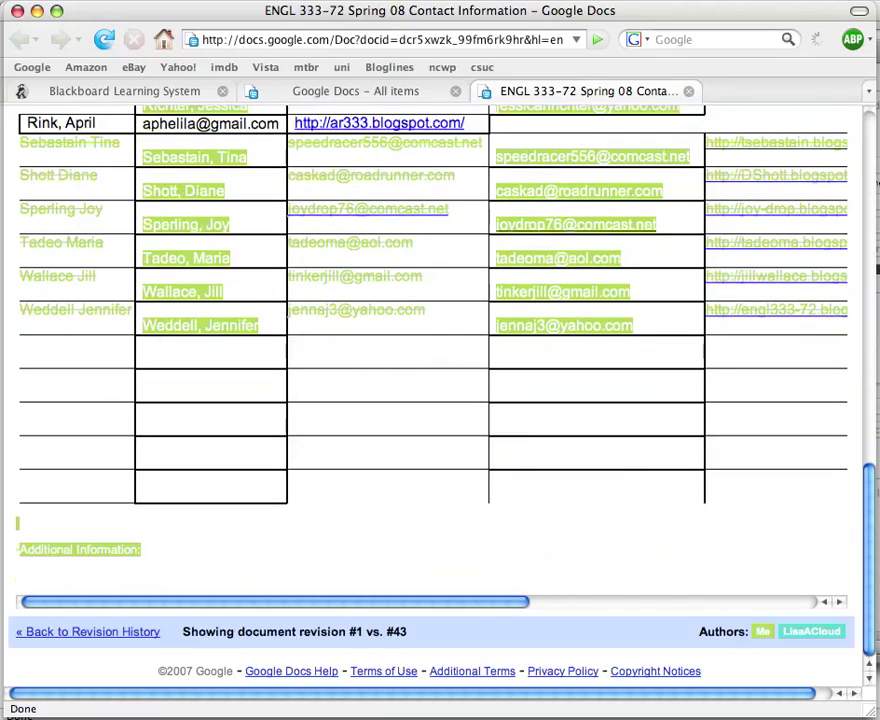
scroll(440, 400, up, 15)
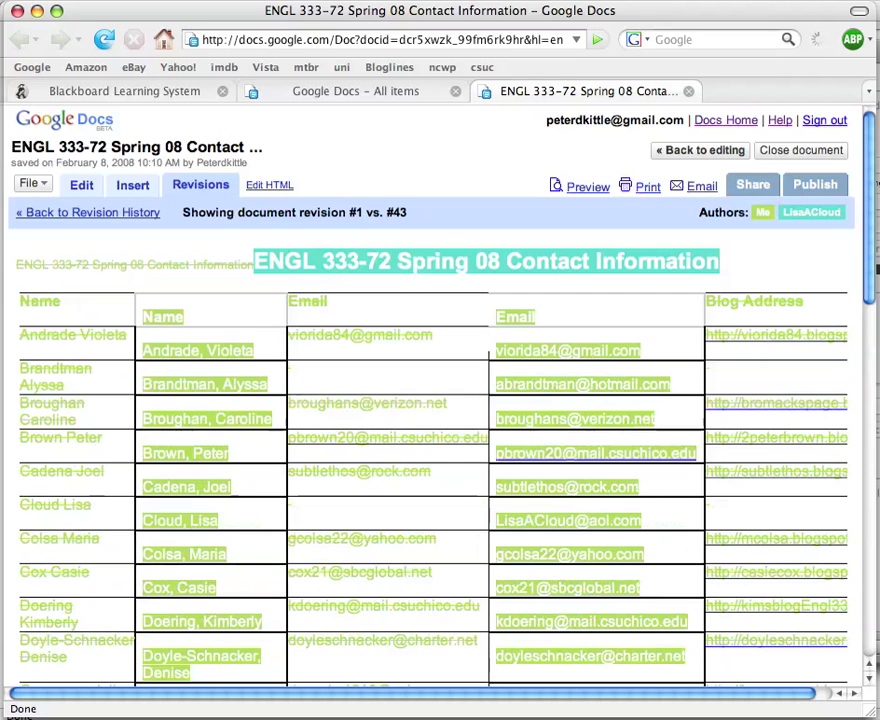
- Return via Revision History and Default View back to editing the document
click(87, 212)
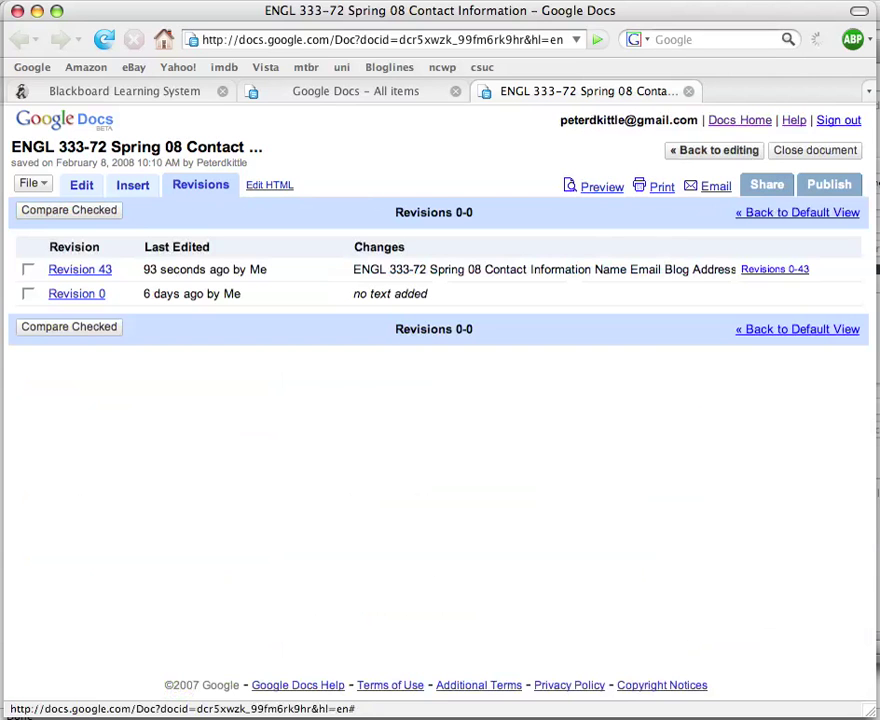
click(797, 212)
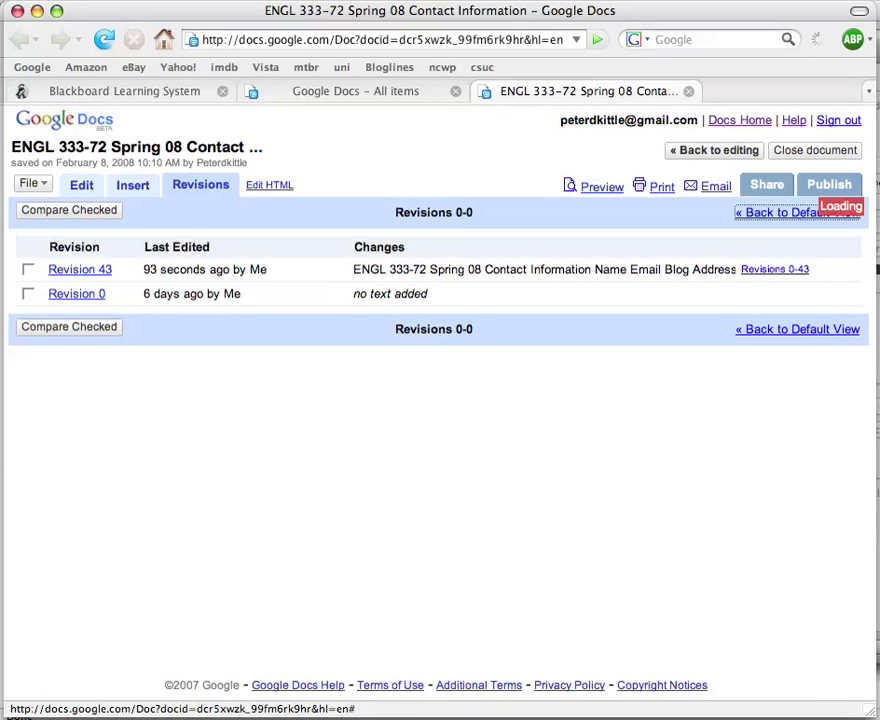
scroll(430, 400, down, 2)
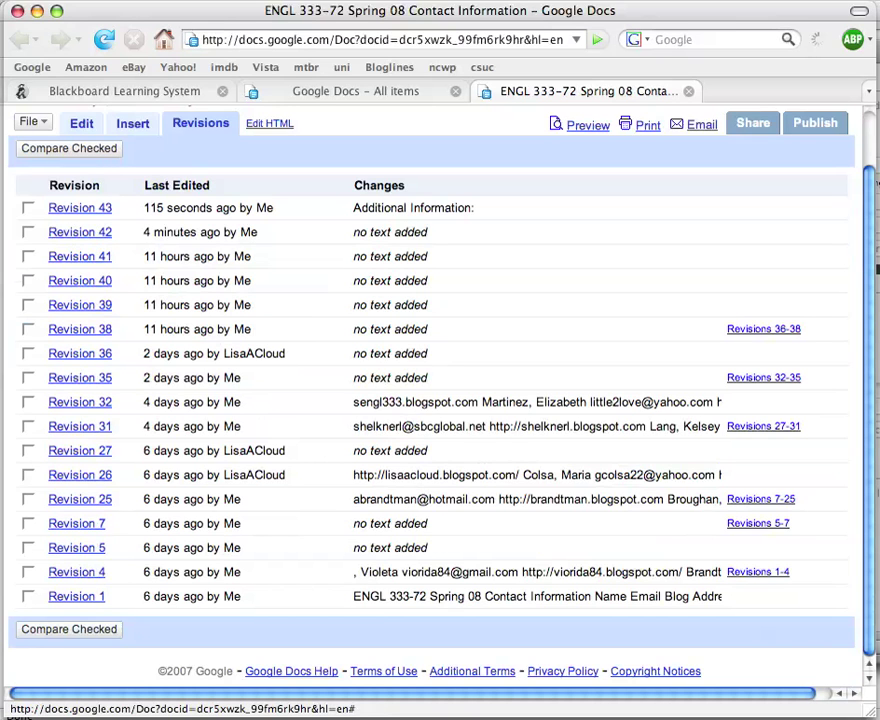
click(81, 123)
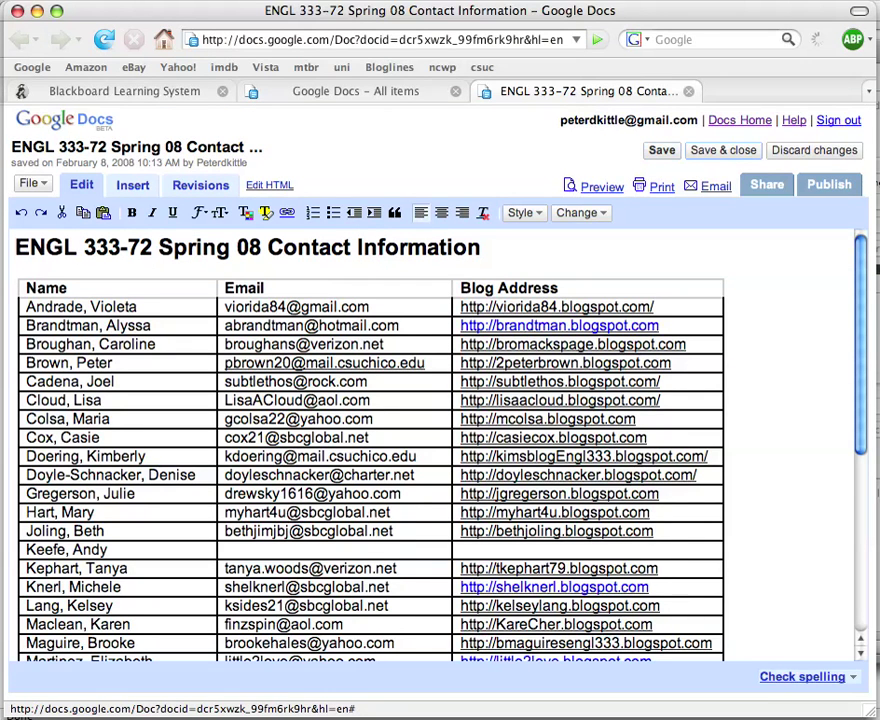
- Save & close the contact document and return to the All items list
click(723, 150)
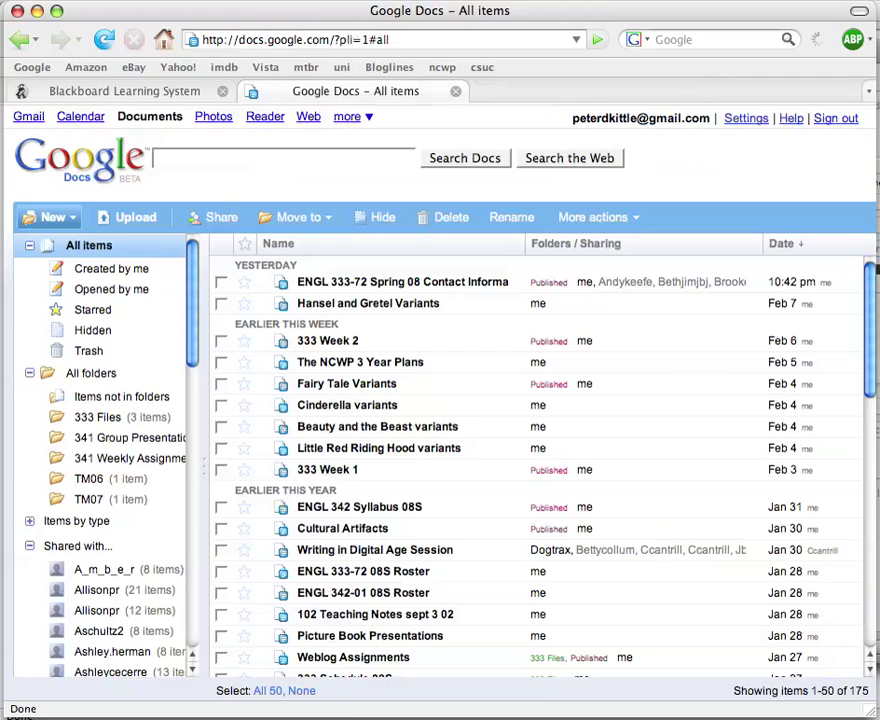
click(53, 217)
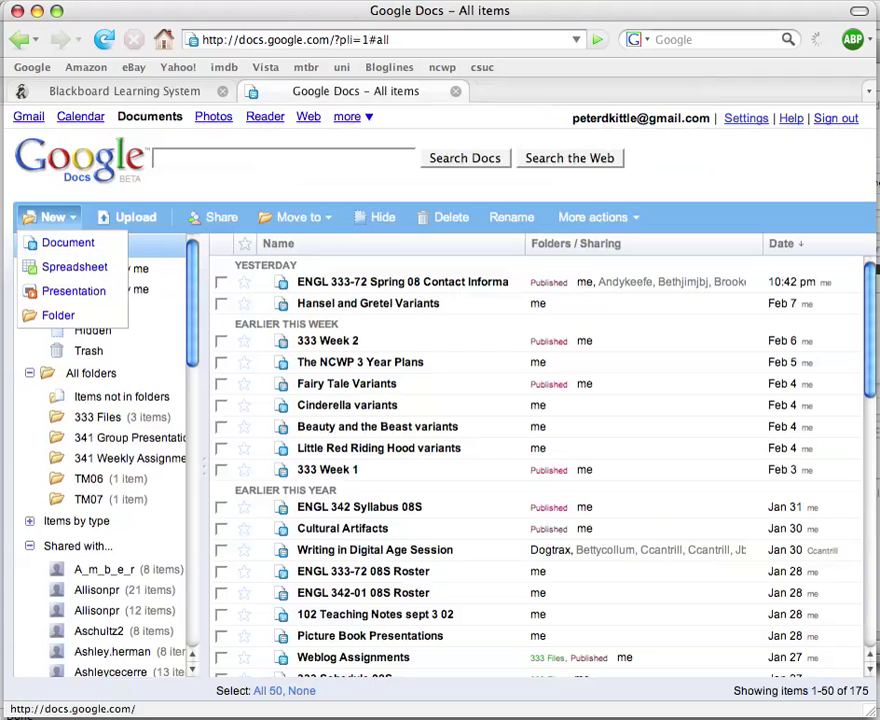
click(80, 160)
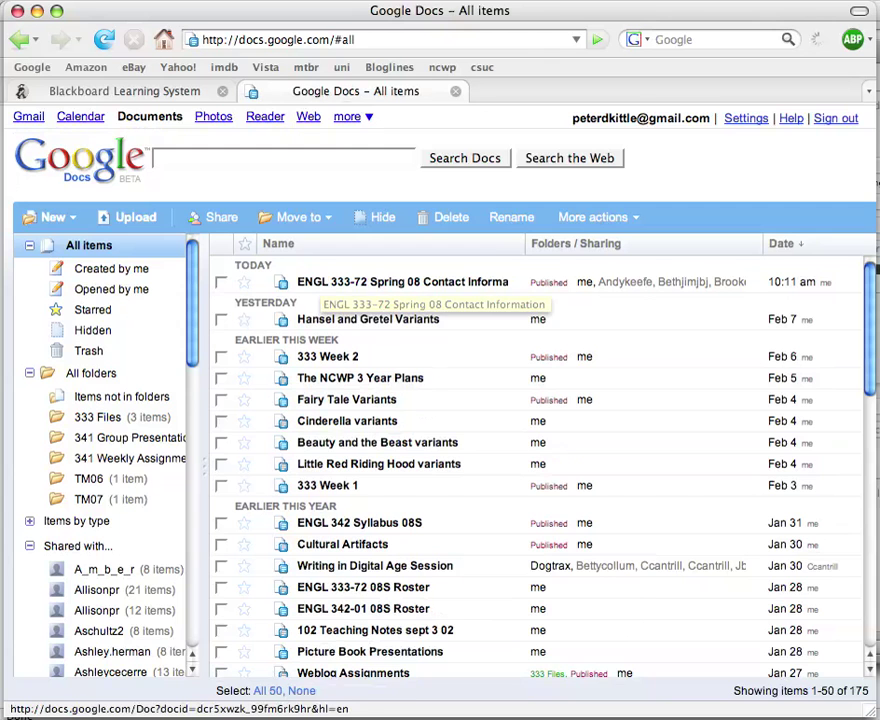
click(400, 282)
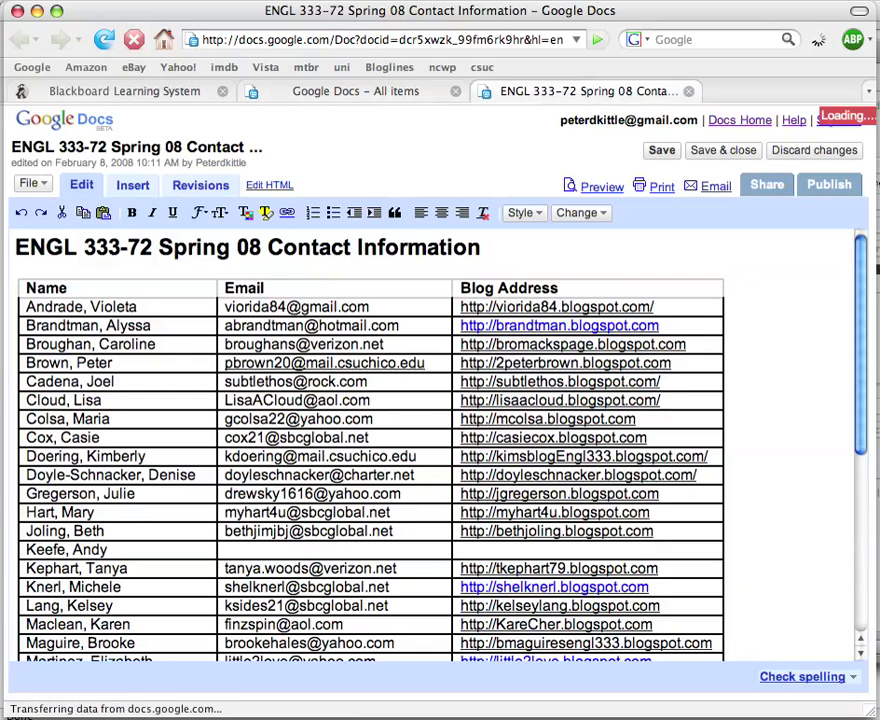
click(30, 183)
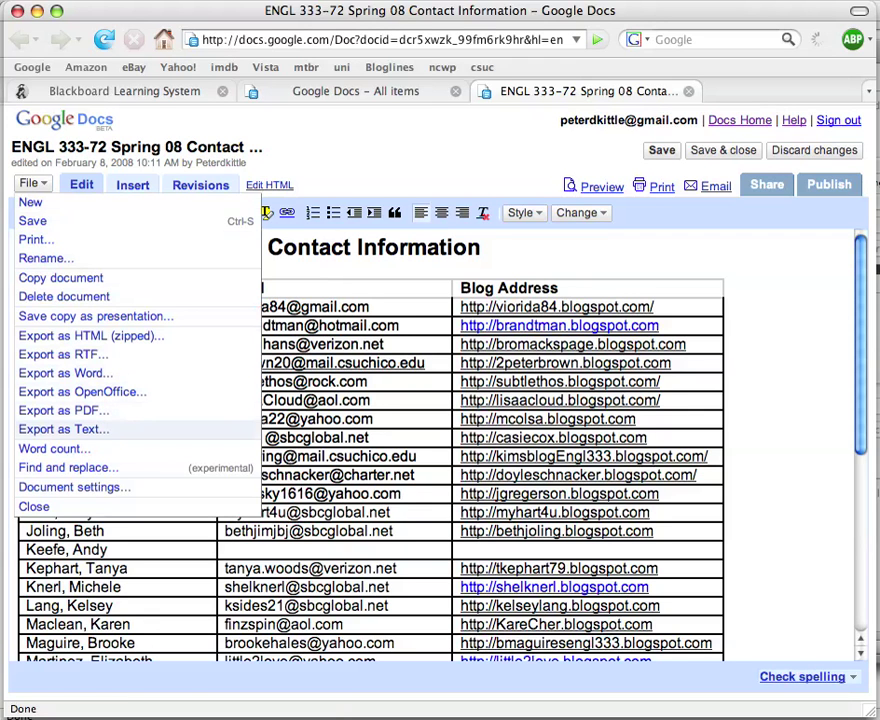
click(46, 258)
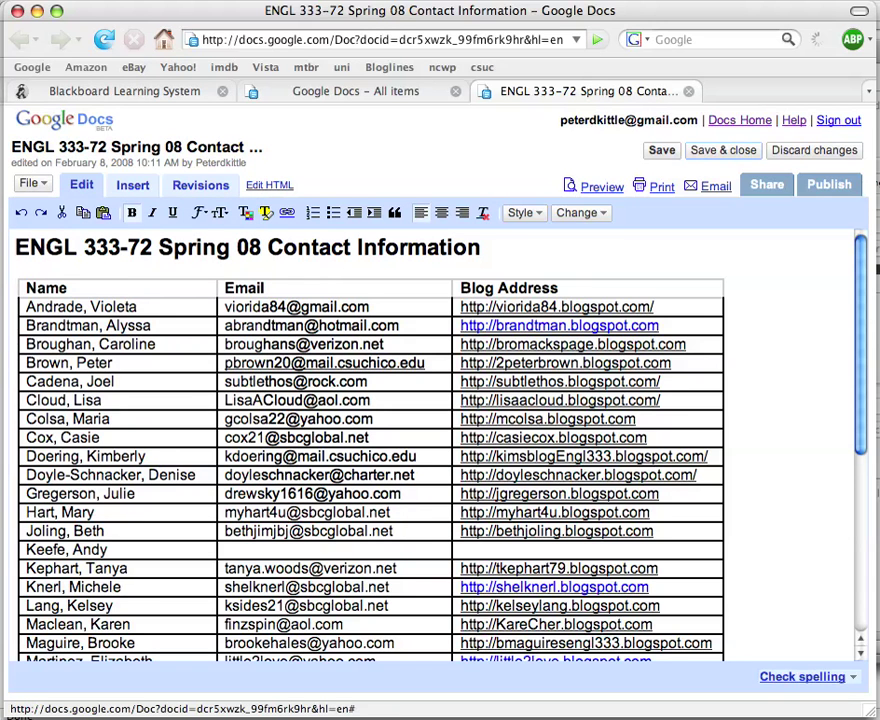
key(super+w)
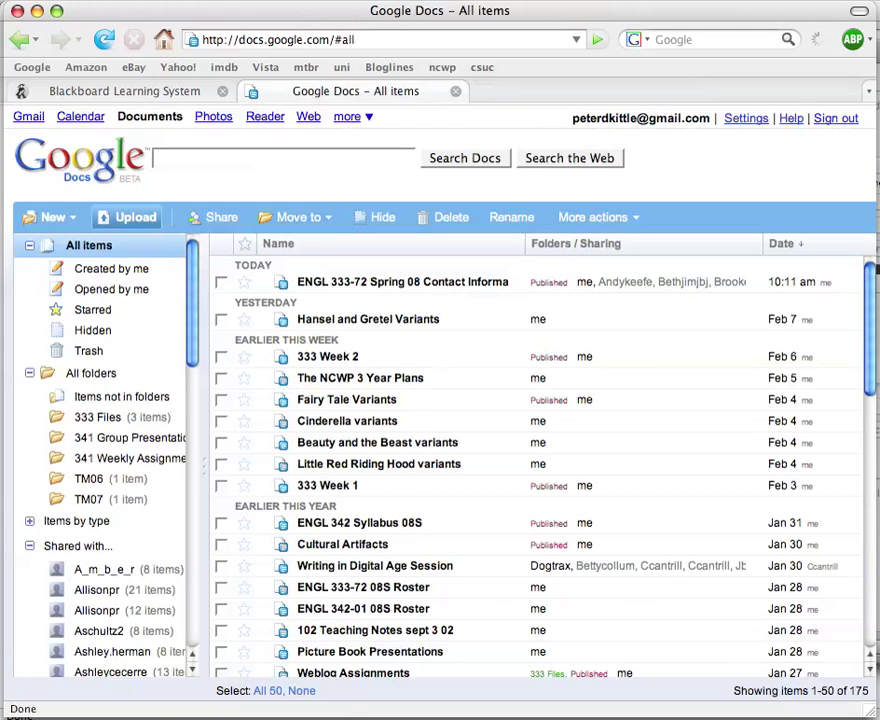
- Open the Upload a File page from the All items toolbar
click(130, 217)
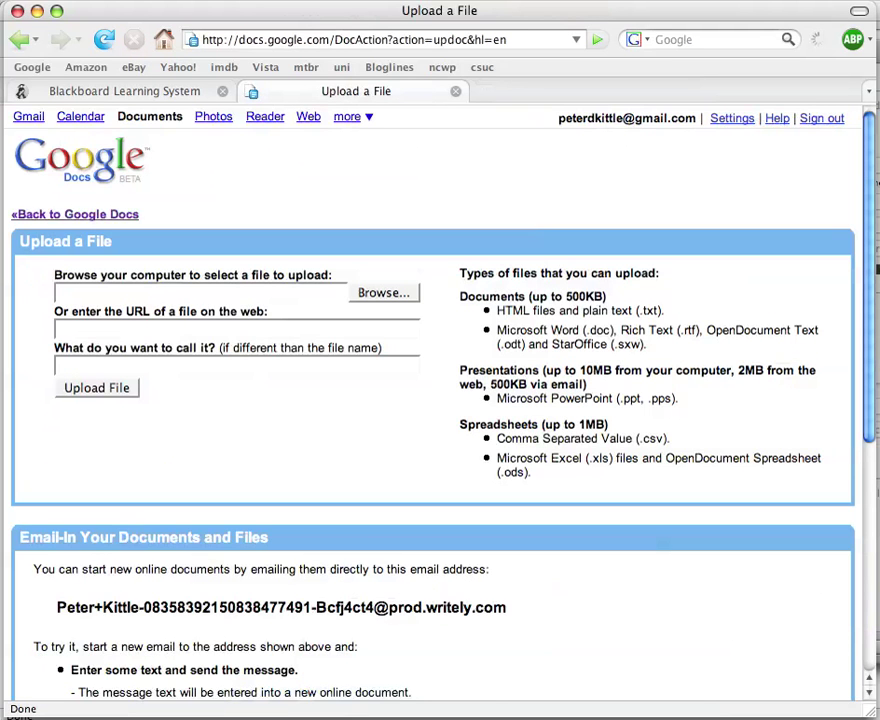